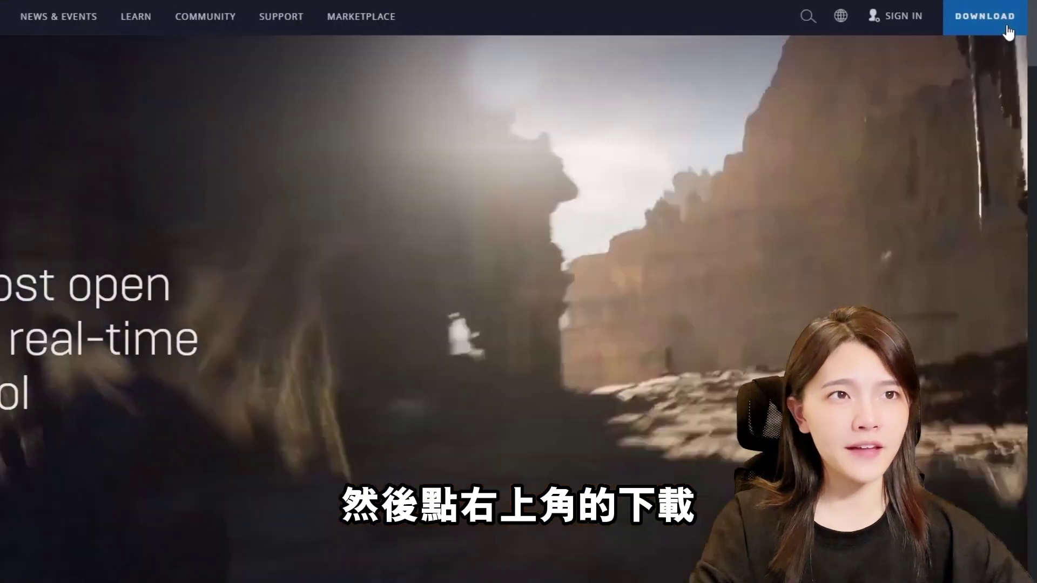
Request the Unreal Engine download from the website's DOWNLOAD button
left_click(1007, 28)
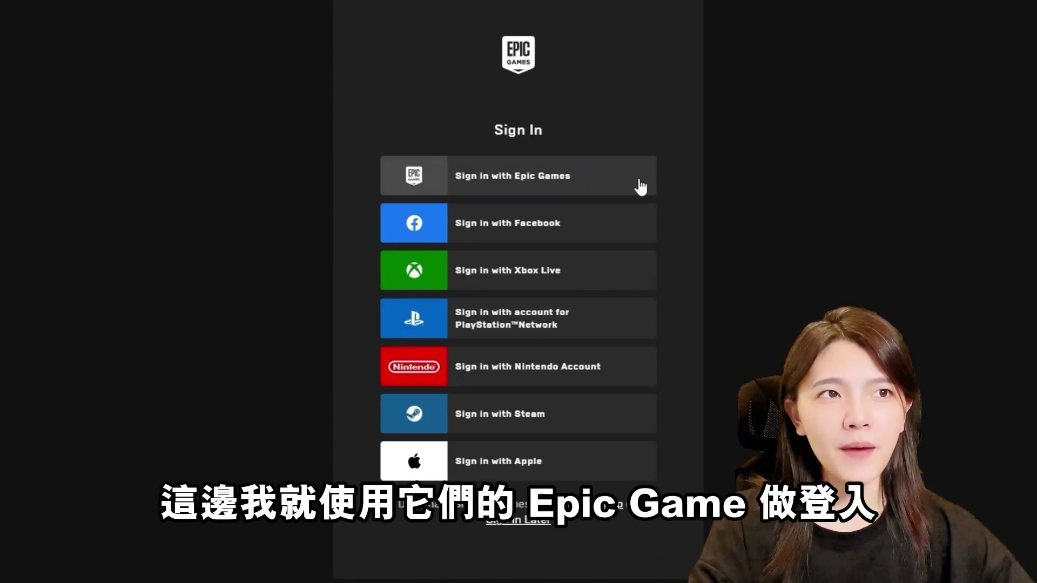
Sign in to the Epic Games Launcher with an Epic Games account
left_click(635, 187)
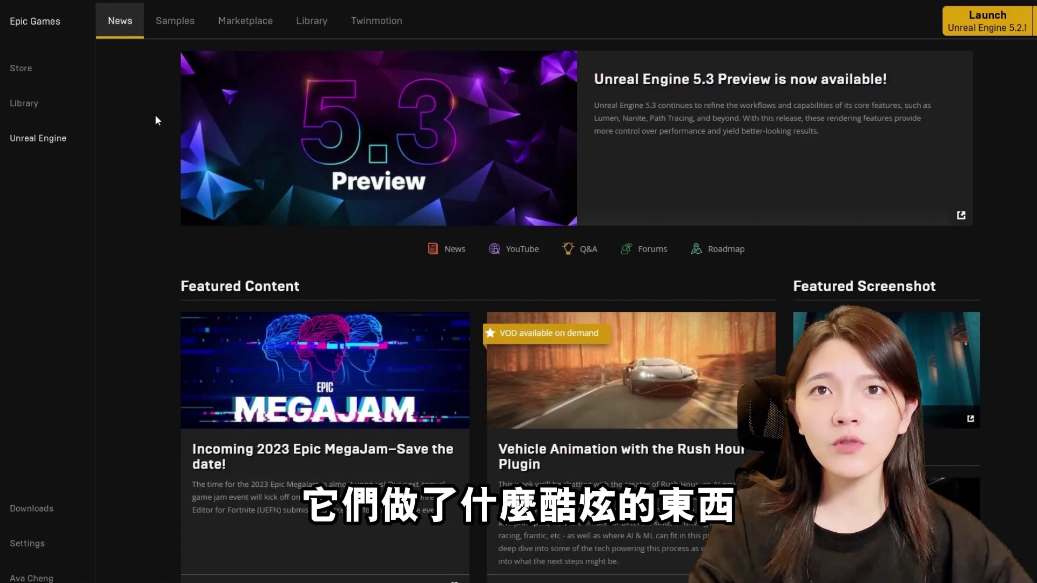
Browse the Samples page, then go to the Library listing engines 4.27.2 and 5.2.1
left_click(166, 33)
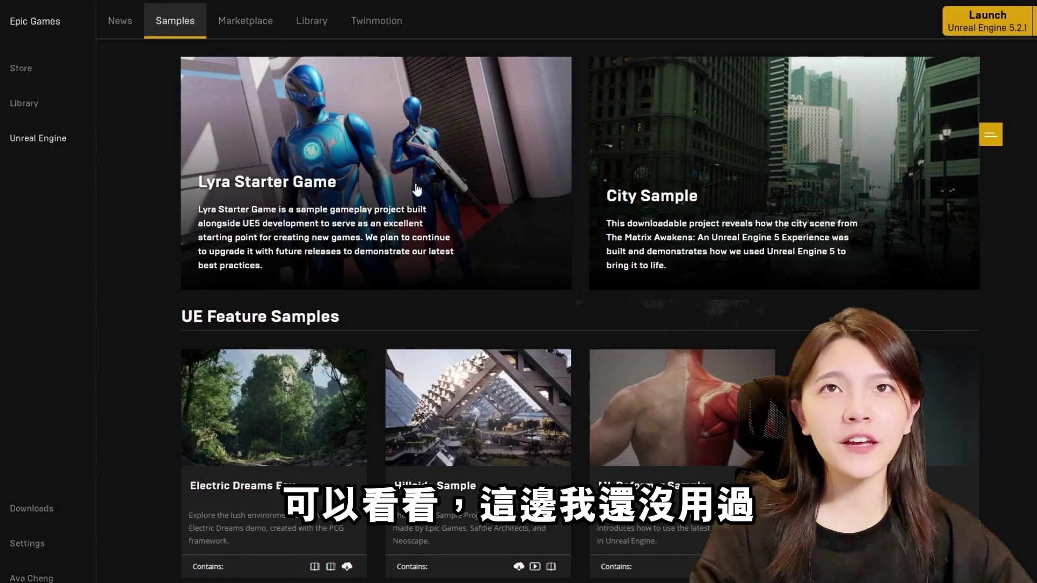
scroll(417, 189, "down", 3)
scroll(416, 189, "down", 2)
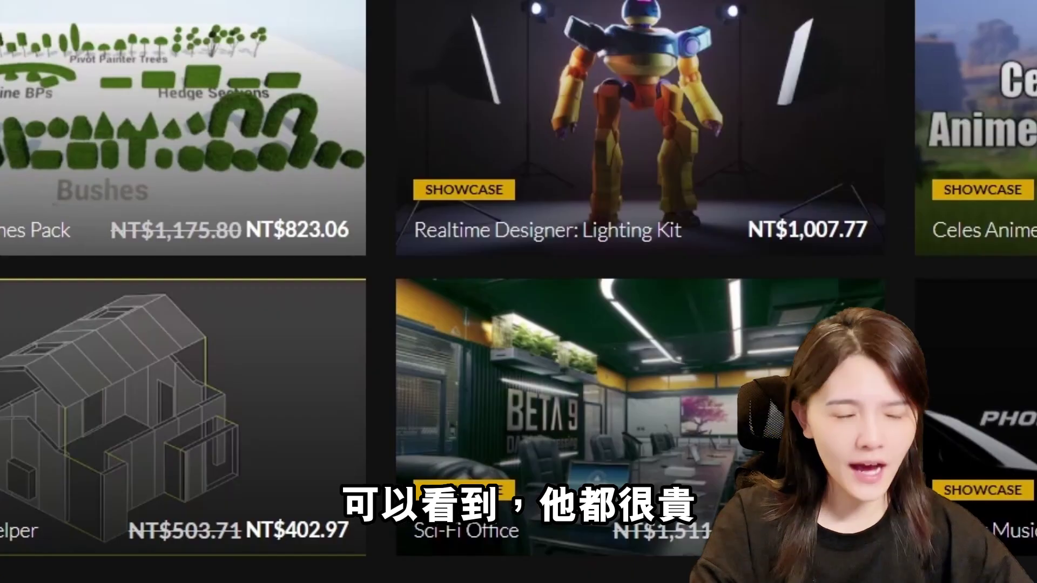
scroll(518, 292, "down", 5)
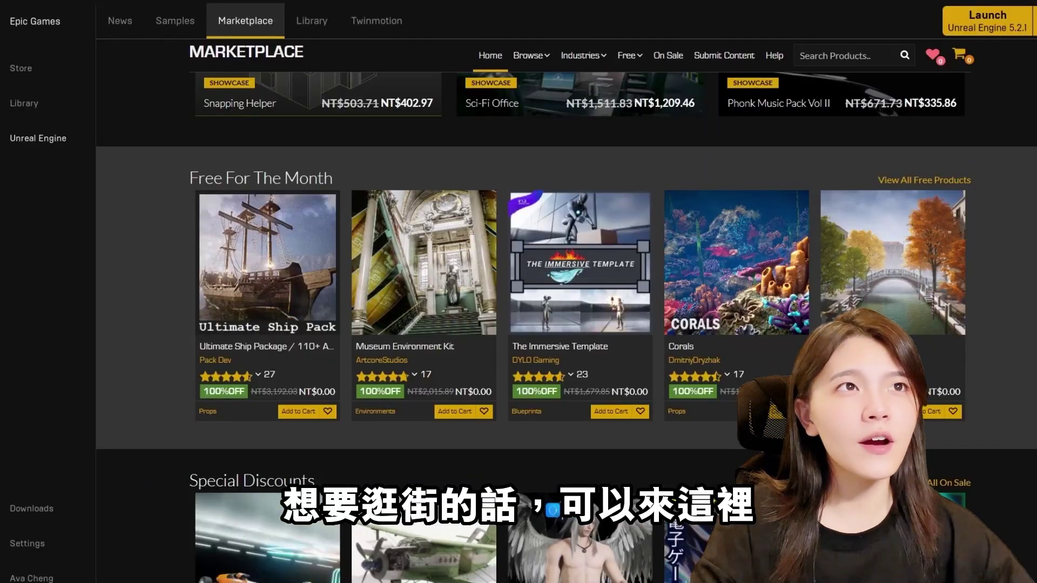
left_click(307, 22)
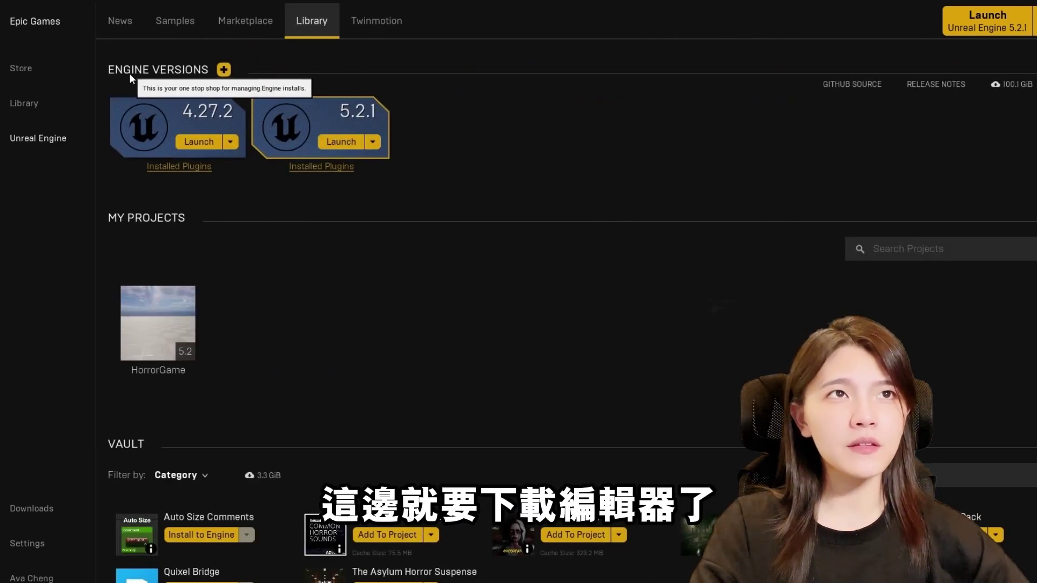
Try adding an engine version slot, browse available versions, and remove the 5.1.1 slot
left_click(224, 70)
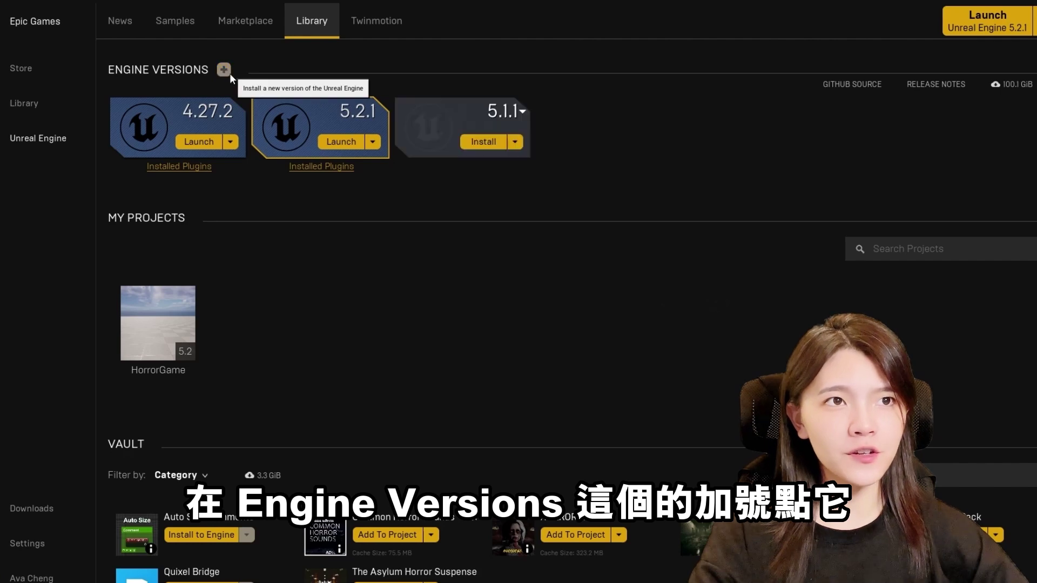
left_click(516, 115)
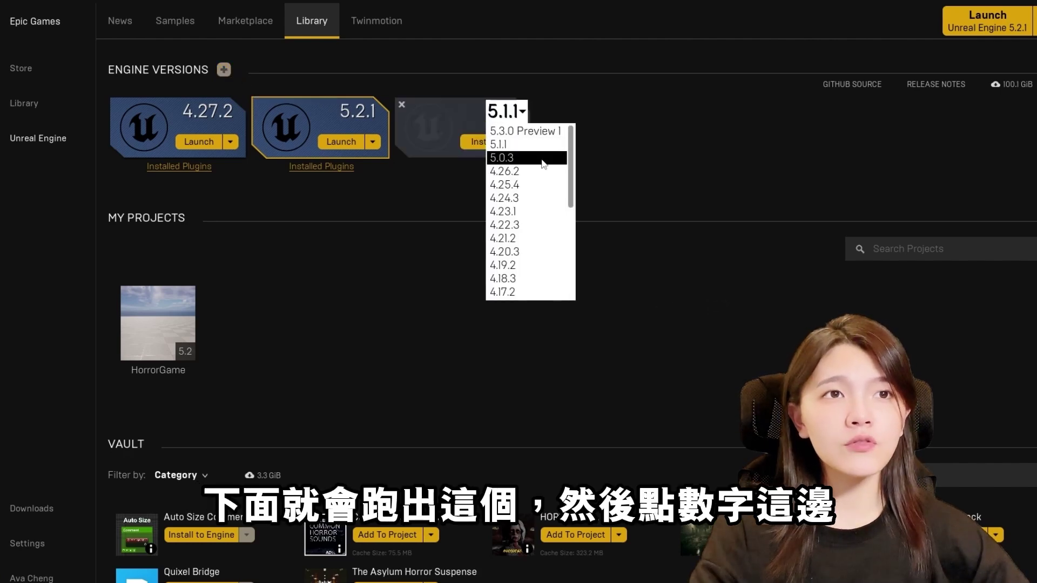
scroll(543, 168, "down", 2)
scroll(541, 166, "up", 2)
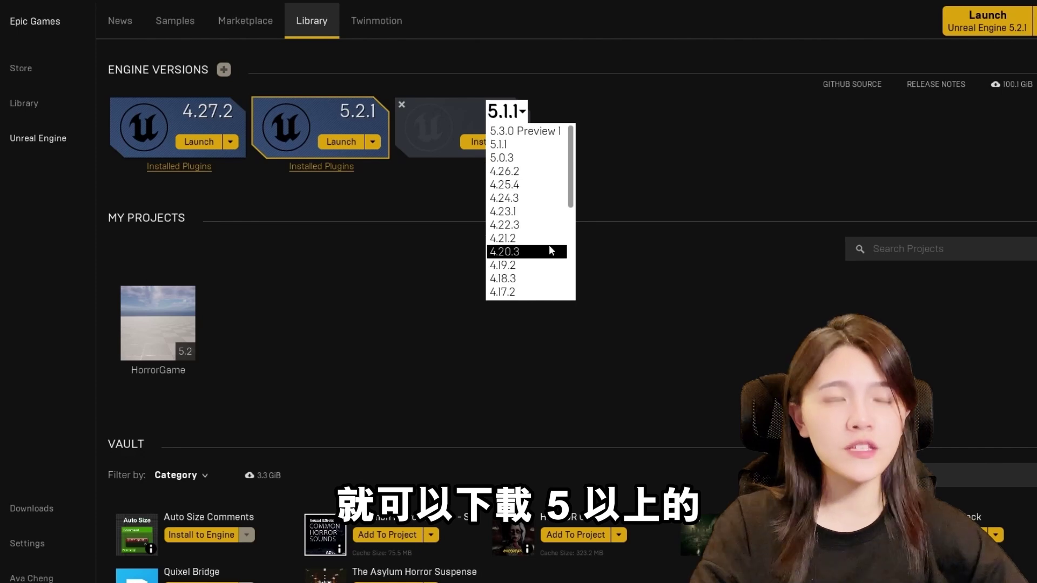
left_click(700, 139)
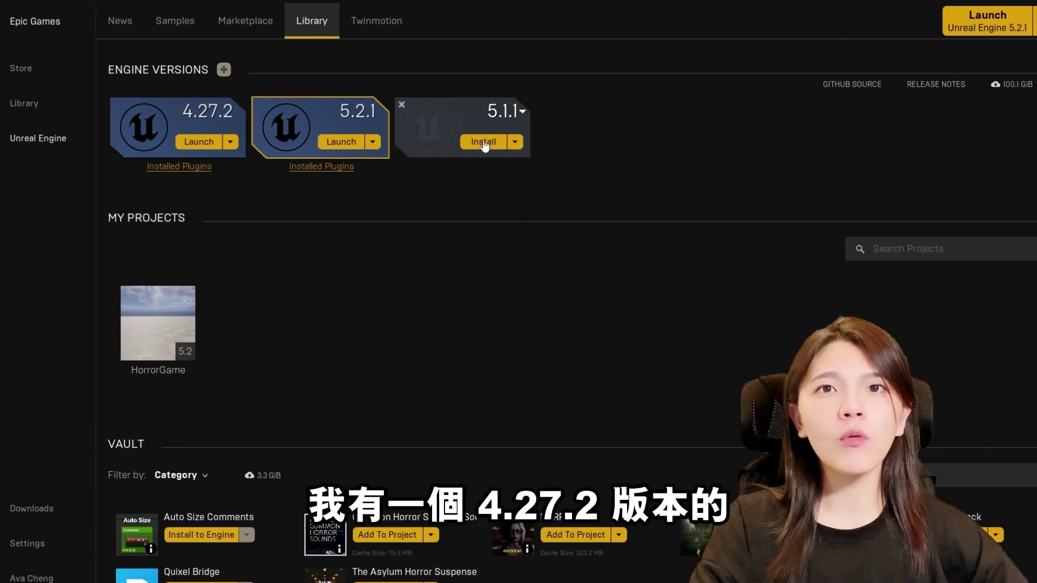
left_click(401, 104)
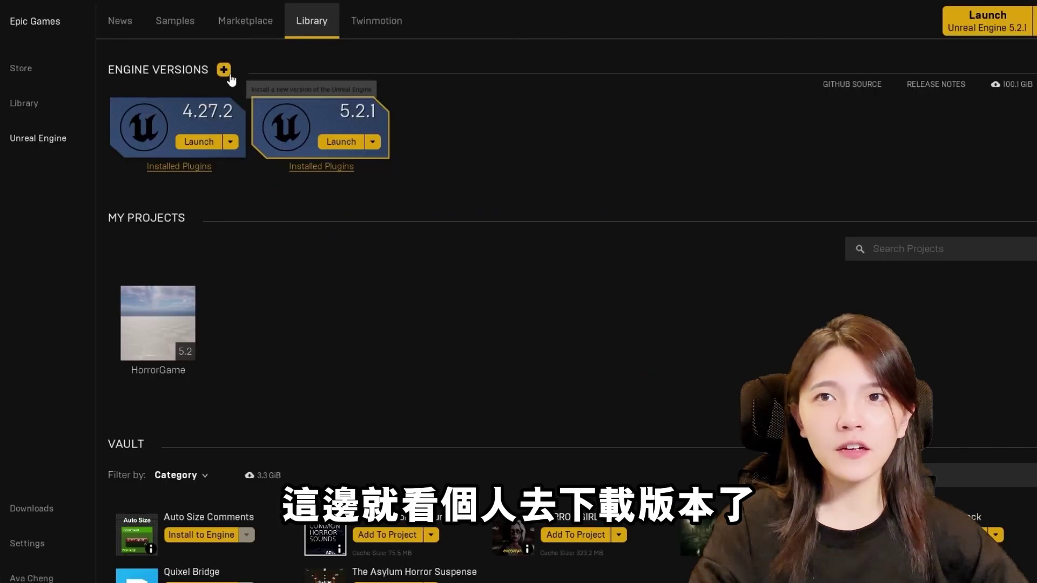
left_click(224, 70)
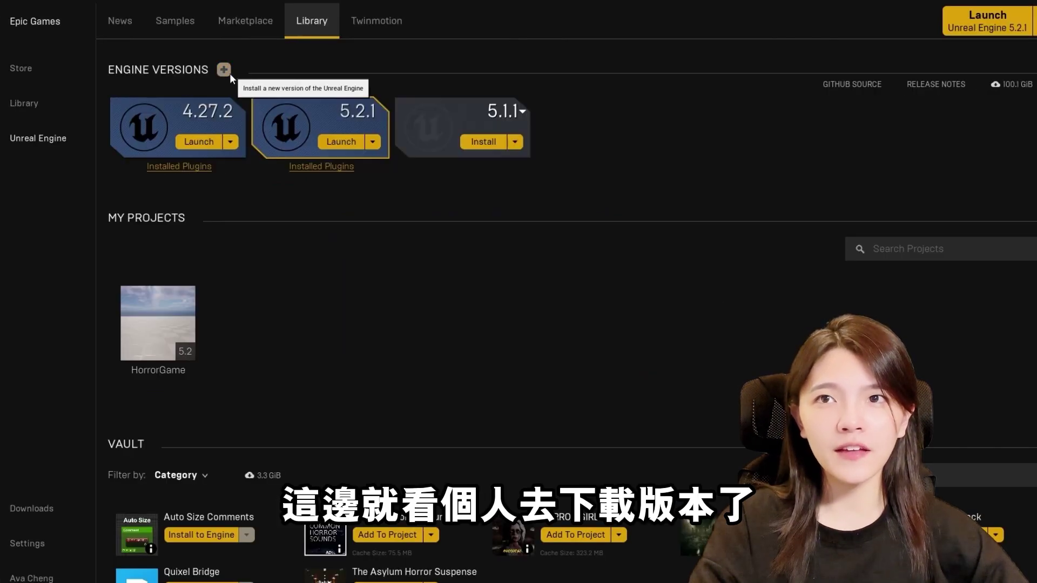
left_click(517, 116)
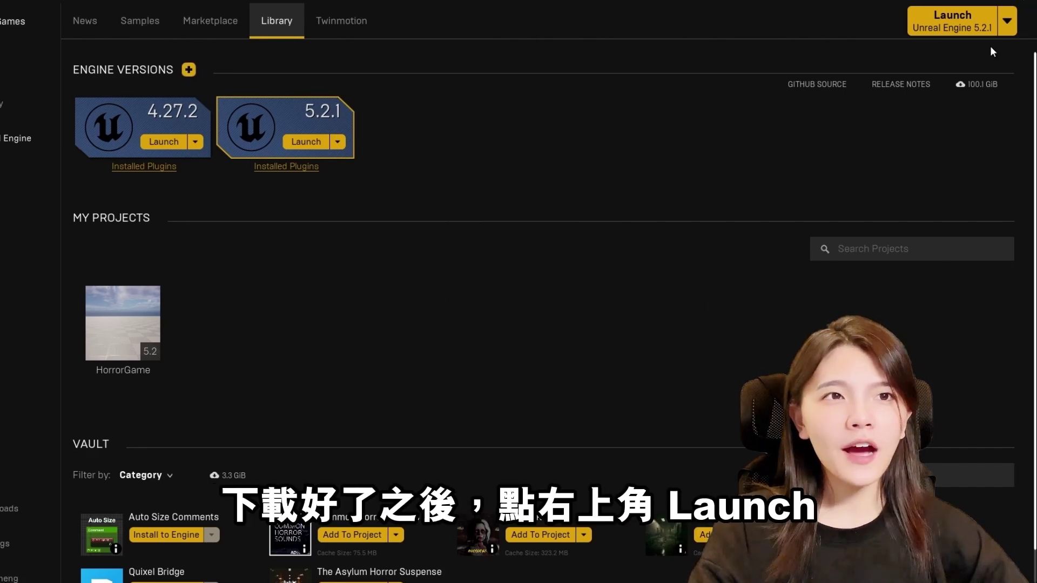
Launch Unreal Engine 5.2.1 from the Launch version menu
left_click(1007, 21)
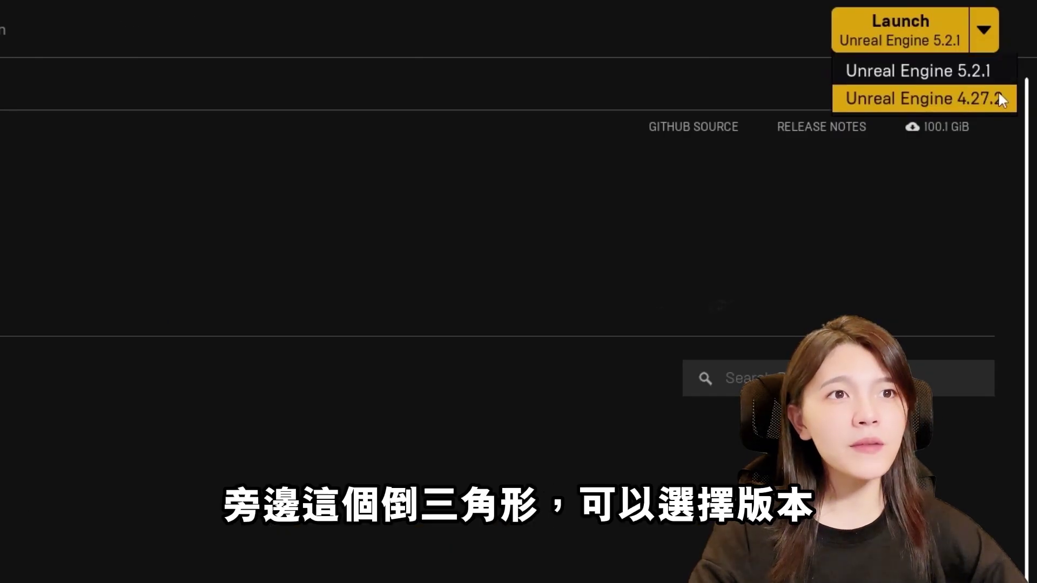
left_click(994, 82)
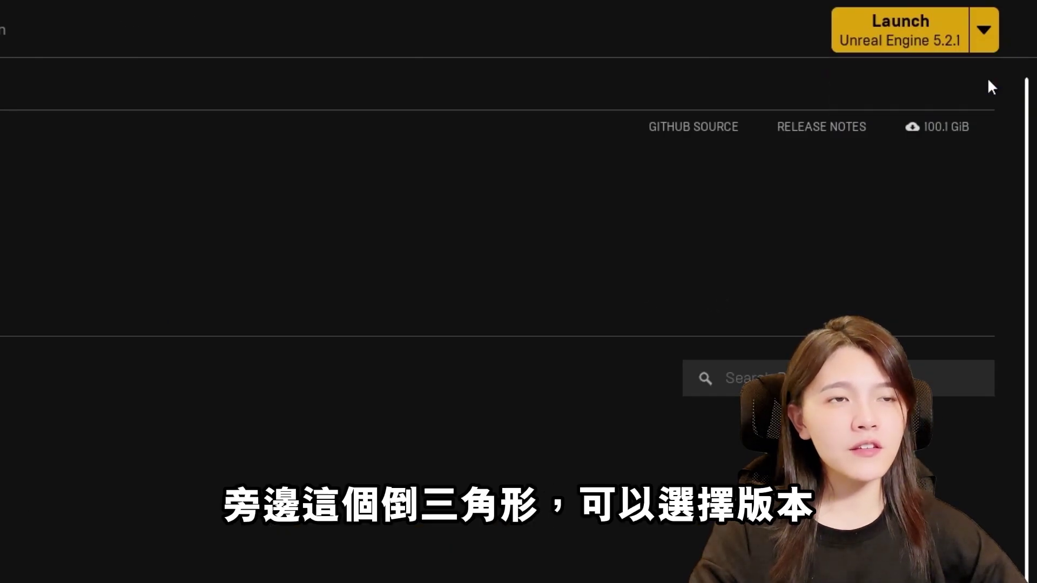
left_click(894, 33)
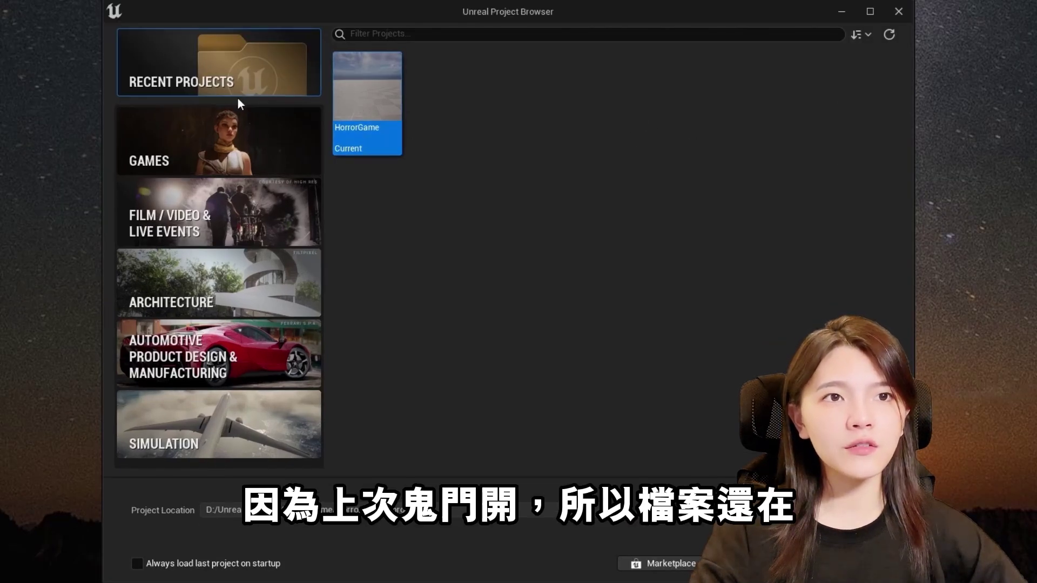
Preview the Games, Film/Video & Live Events and Architecture templates, ending back on Games
left_click(244, 162)
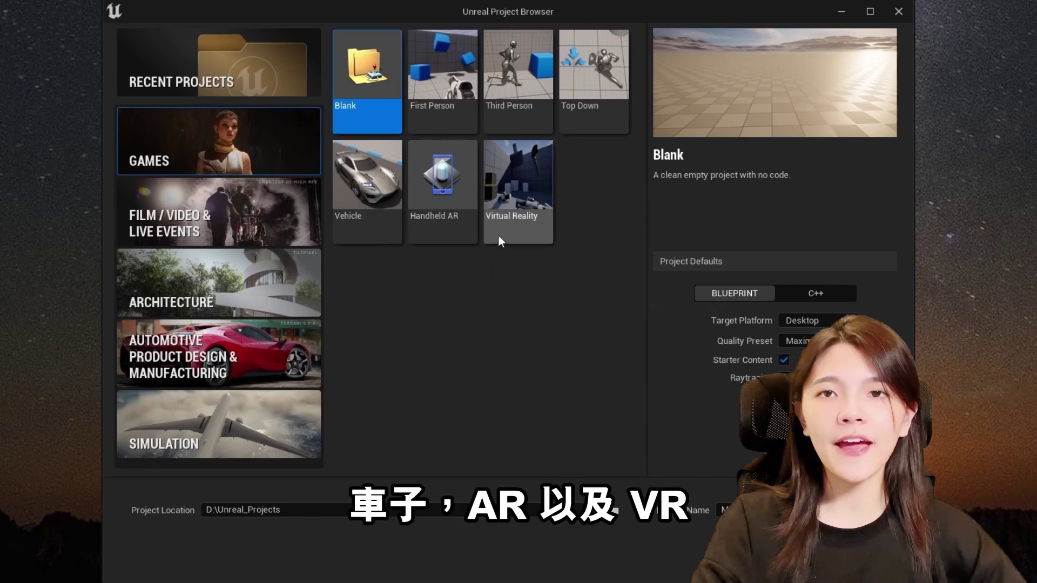
left_click(279, 232)
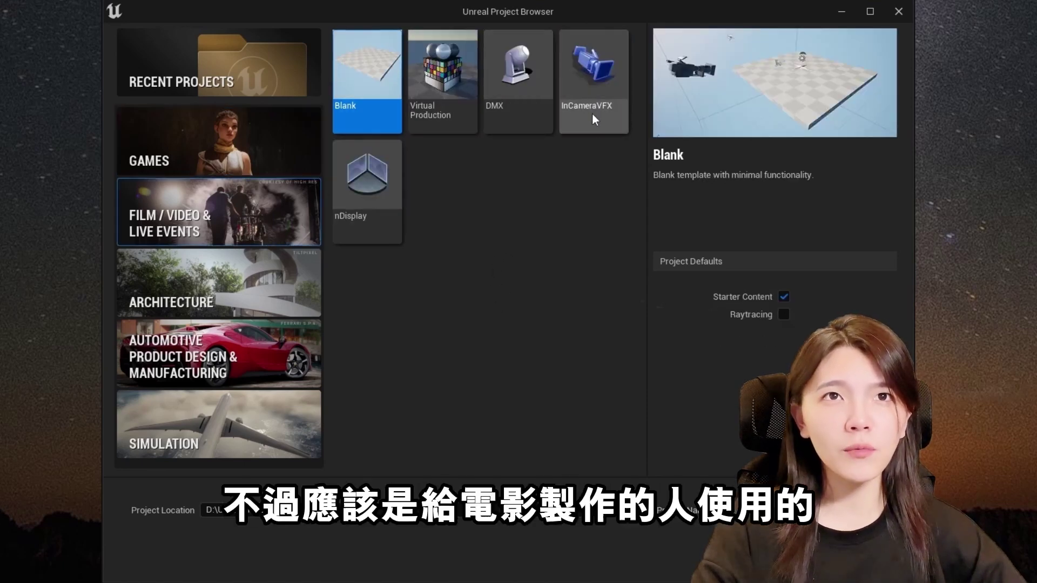
left_click(276, 305)
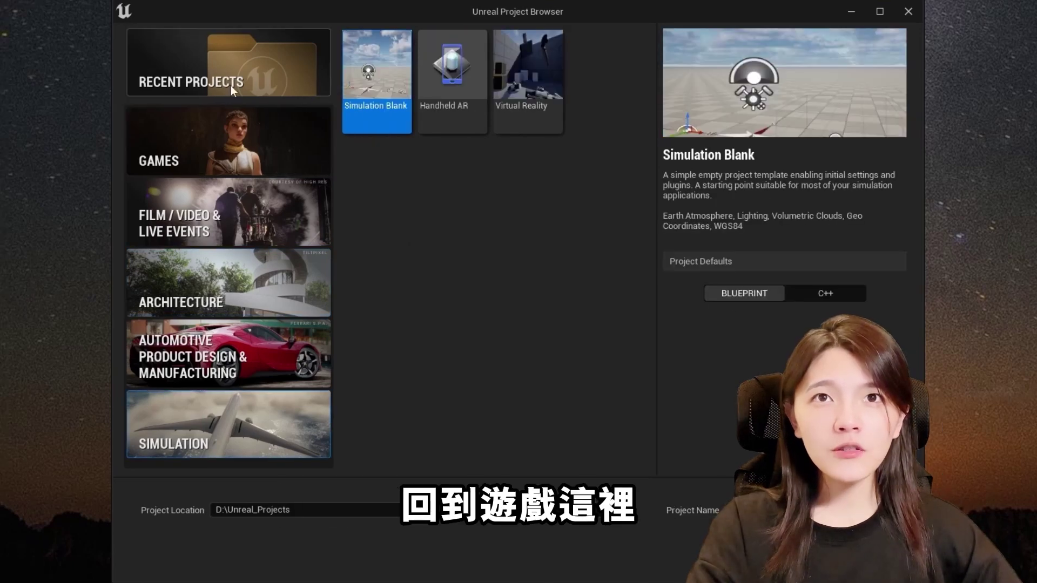
left_click(241, 135)
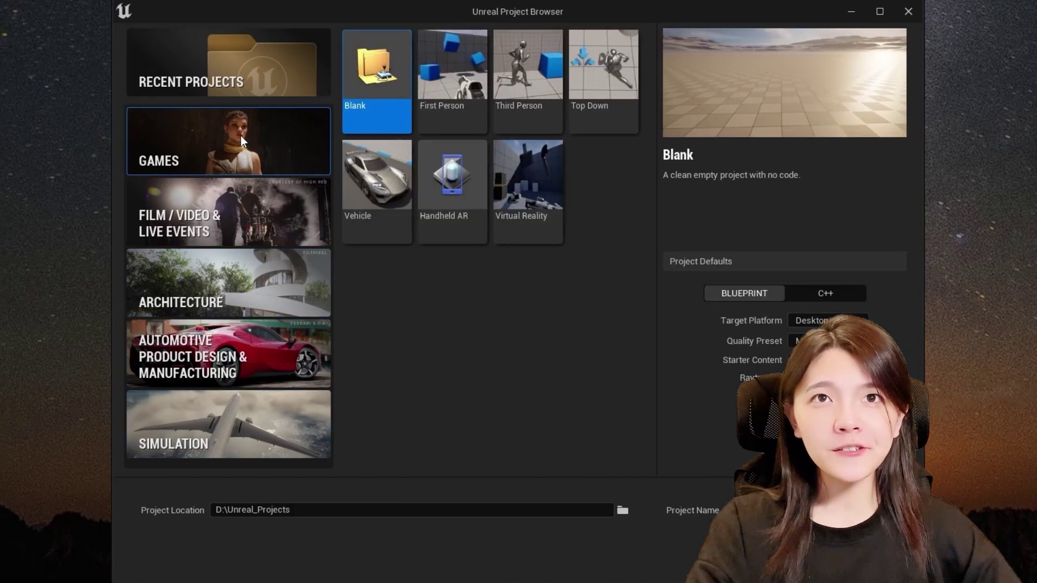
Create a First Person project named UnrealTutorial with Desktop platform and Maximum quality
left_click(455, 81)
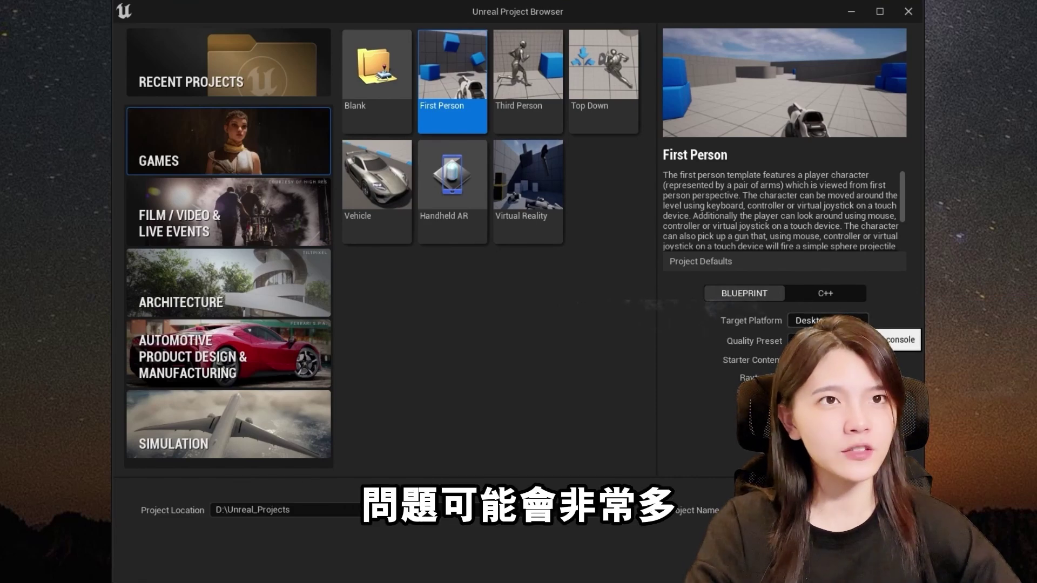
left_click(828, 322)
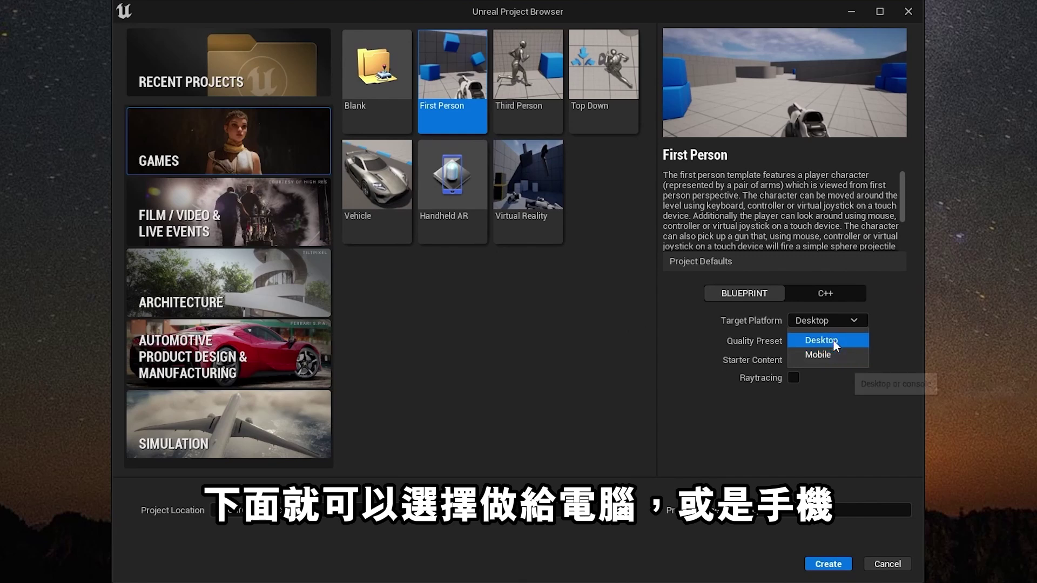
left_click(851, 340)
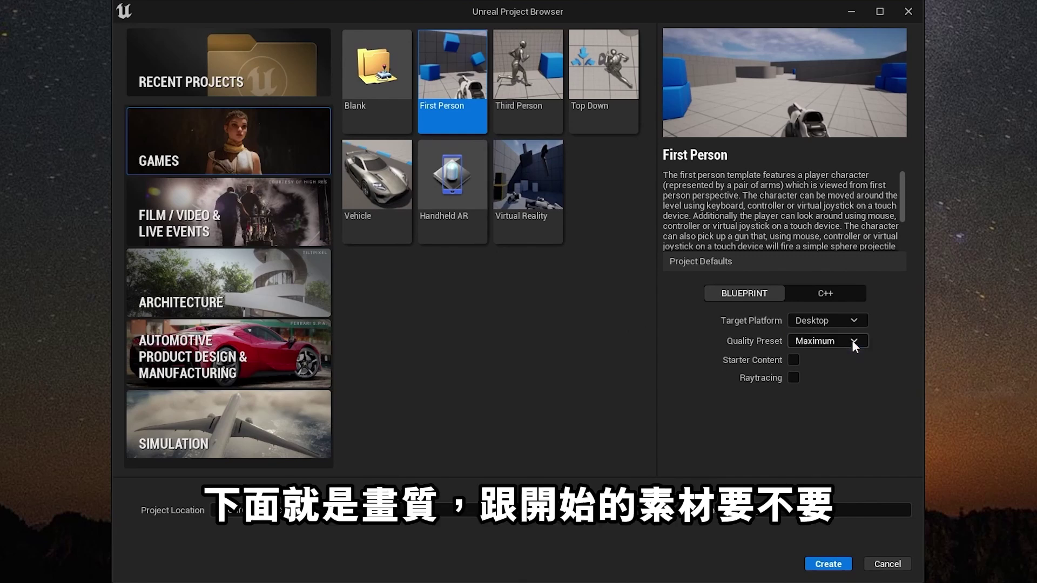
left_click(852, 341)
left_click(864, 358)
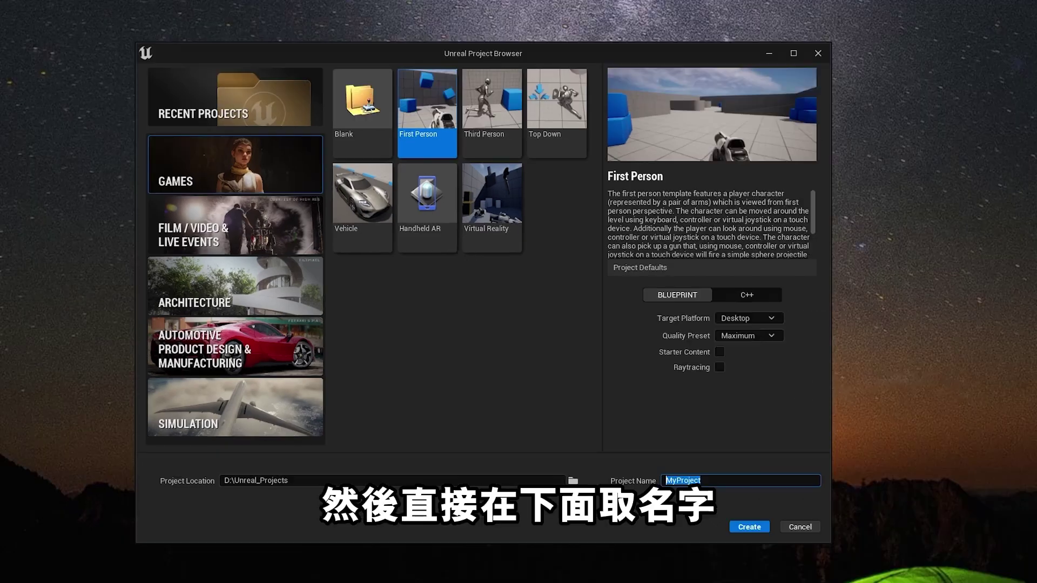
type("ealTutorial")
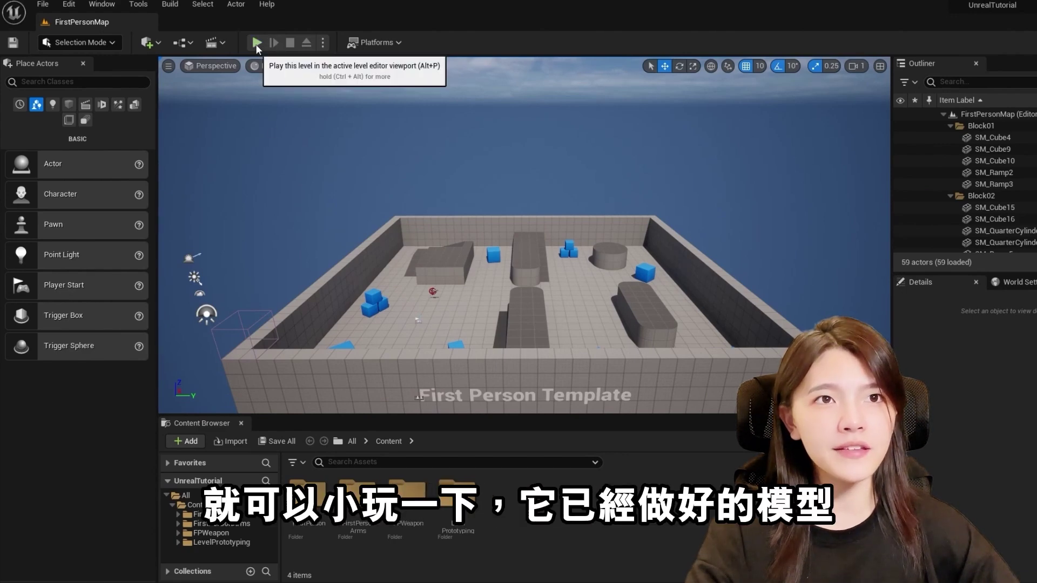
left_click(255, 44)
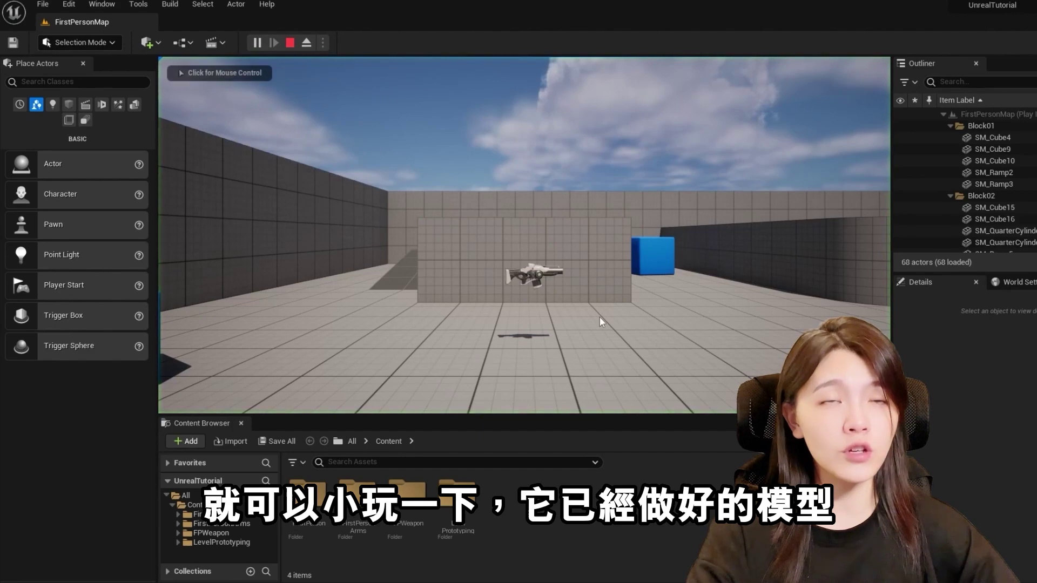
key("w")
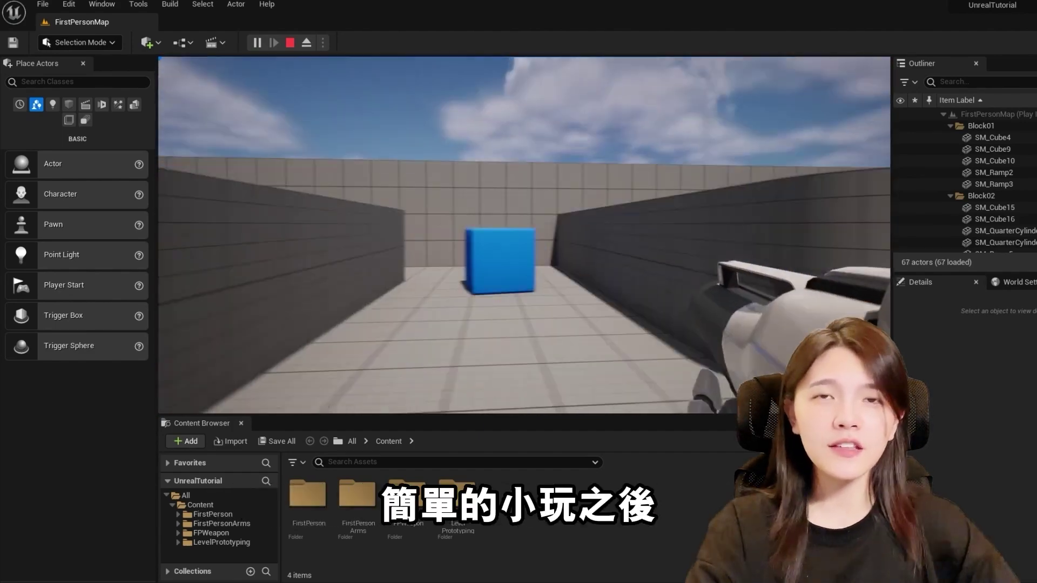
left_click(523, 235)
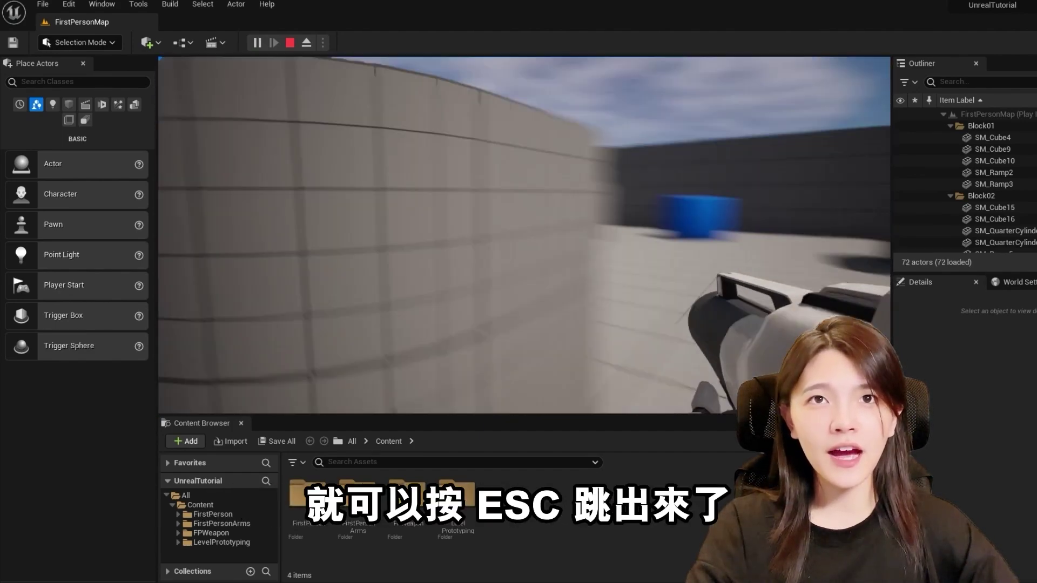
key("Escape")
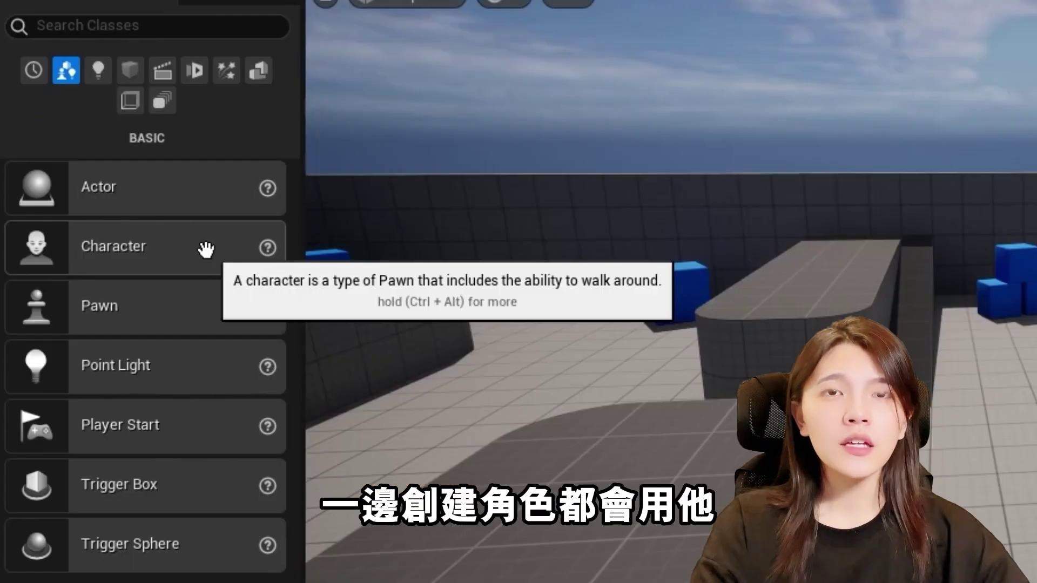
mouse_move(157, 322)
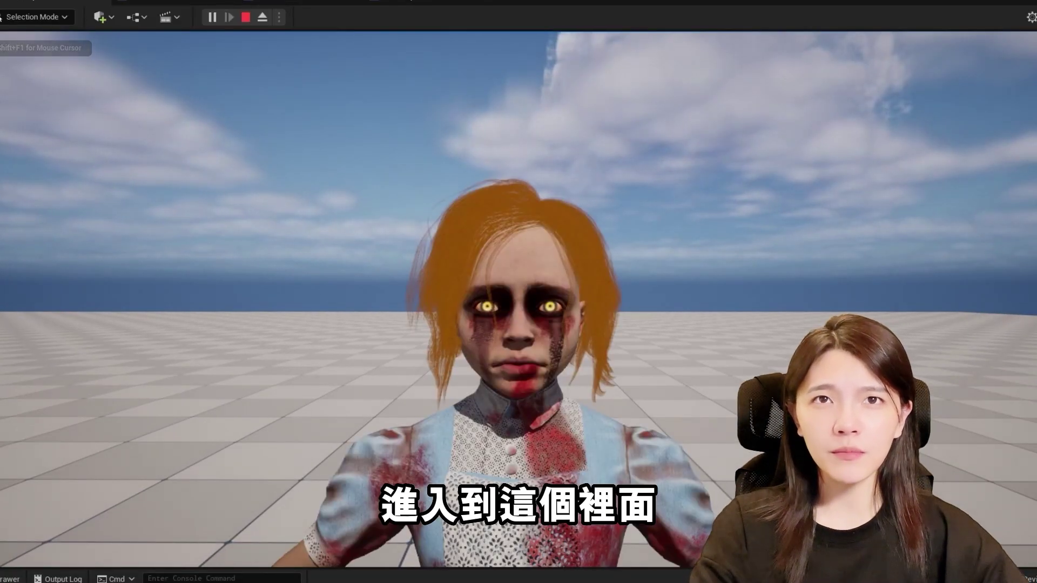
Stop the Play-In-Editor session with Esc to return to editing
key("Escape")
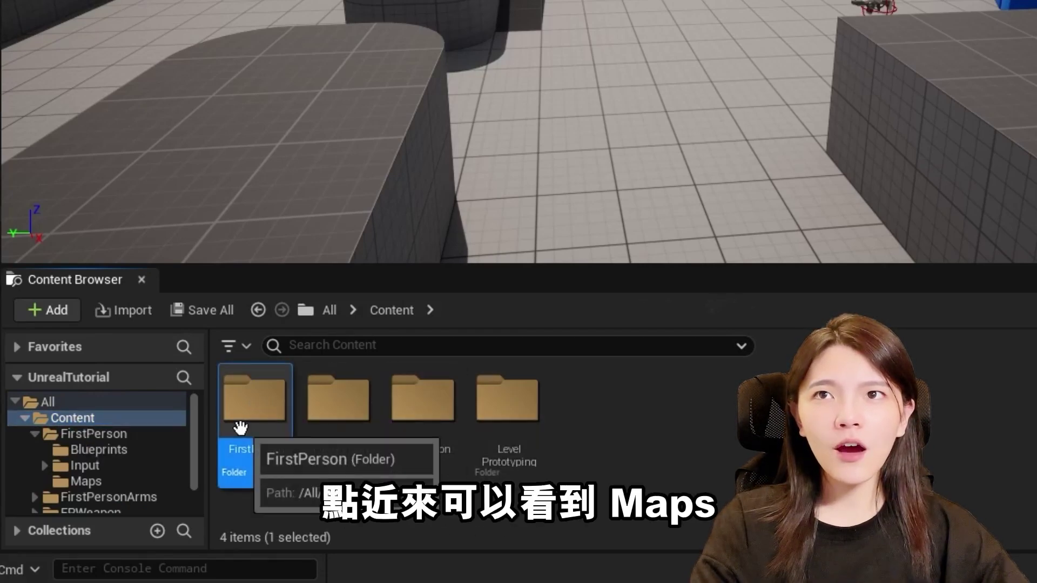
Browse the FirstPerson Maps, Input and Actions folders, then open its Blueprints folder
double_click(240, 428)
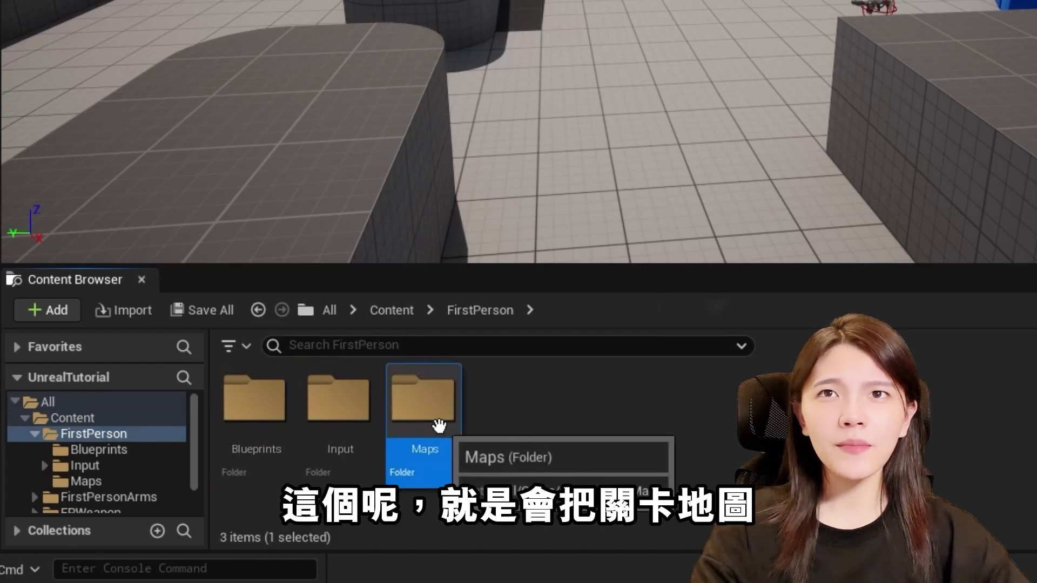
double_click(435, 381)
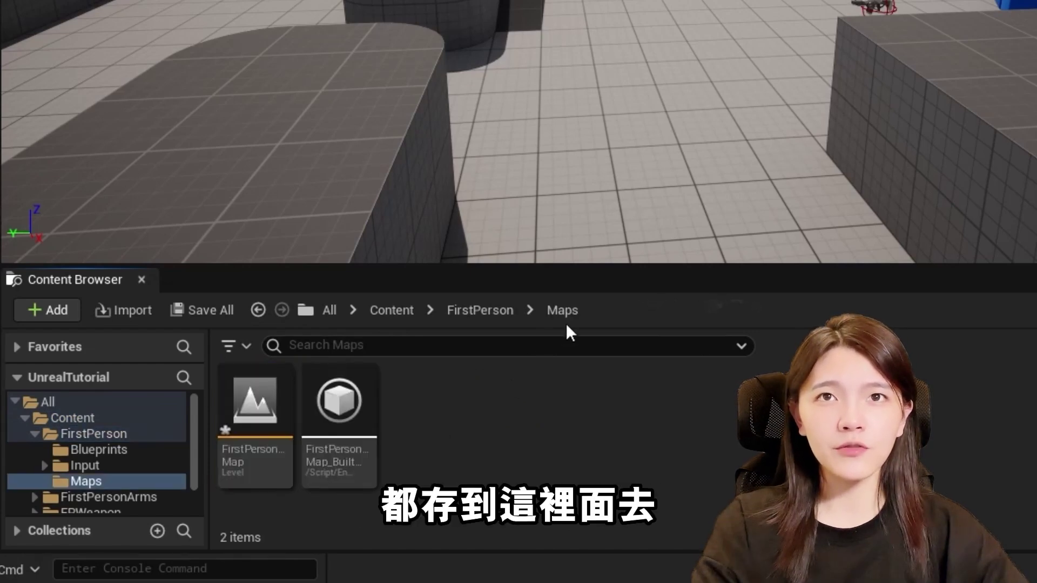
left_click(480, 310)
double_click(341, 416)
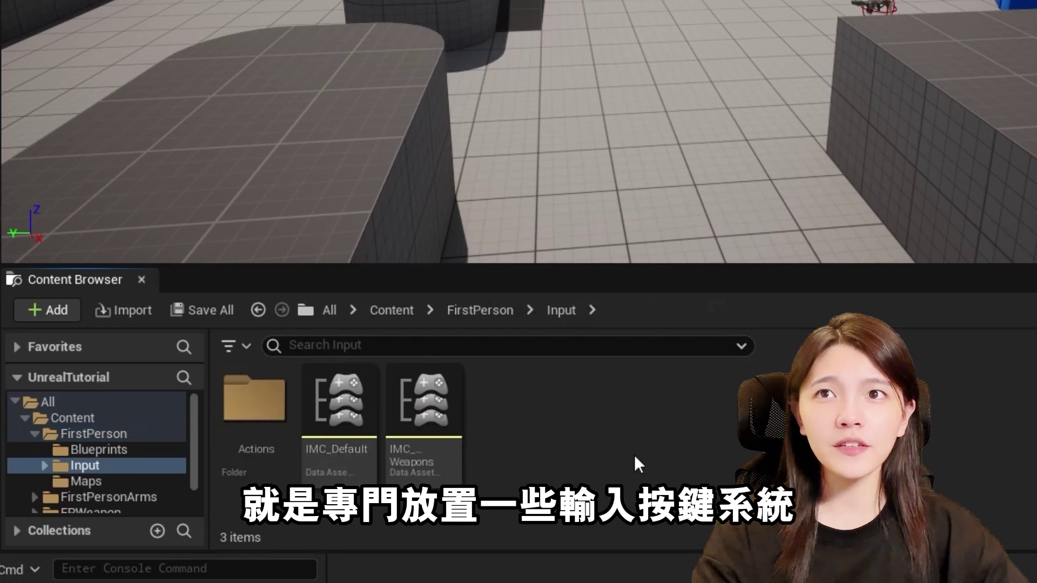
double_click(278, 423)
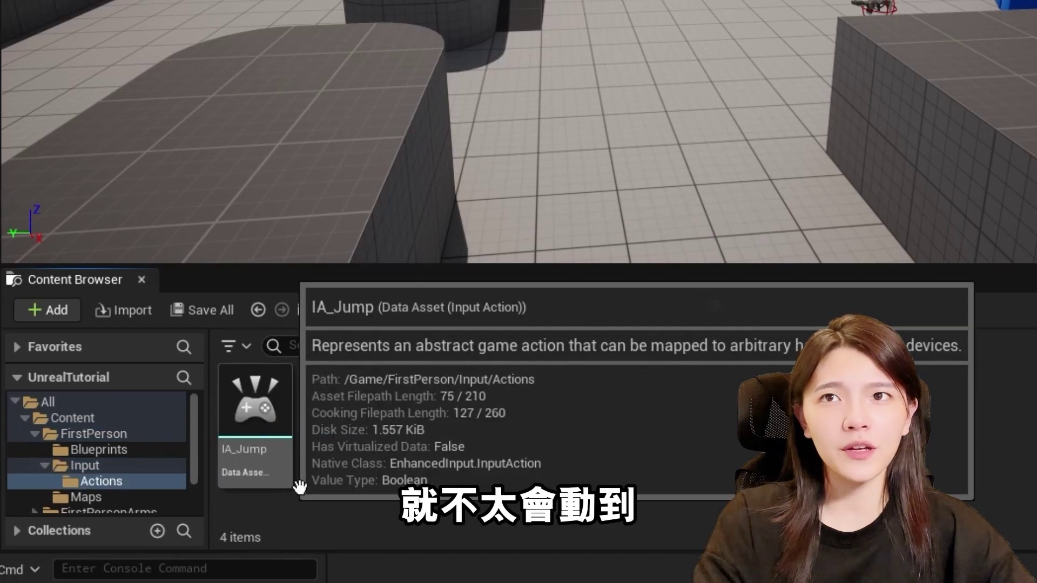
left_click(480, 310)
double_click(274, 398)
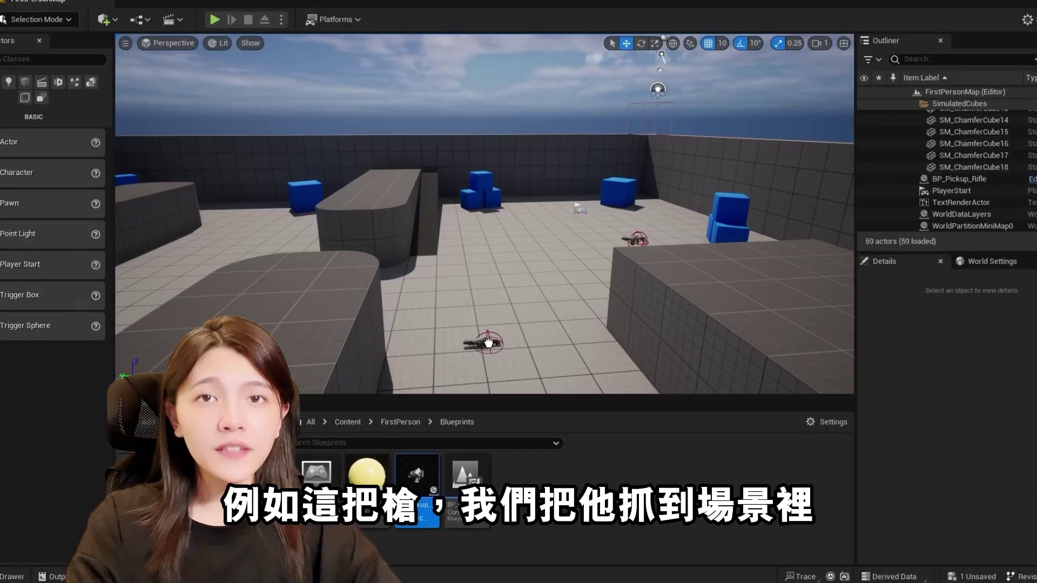
Select the placed BP_Pickup_Rifle and play the level to walk over and pick it up
left_click(488, 342)
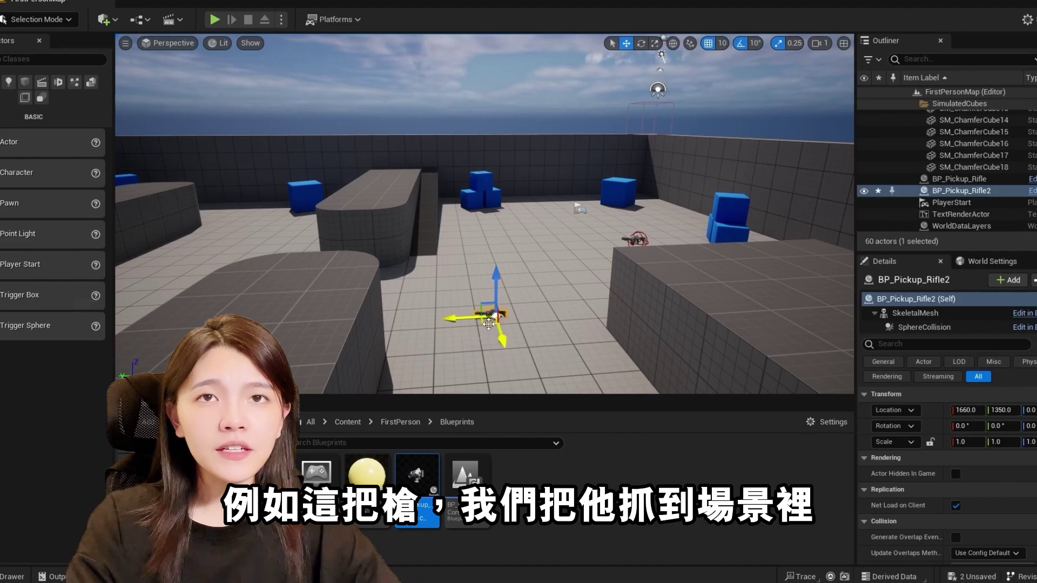
key("alt+p")
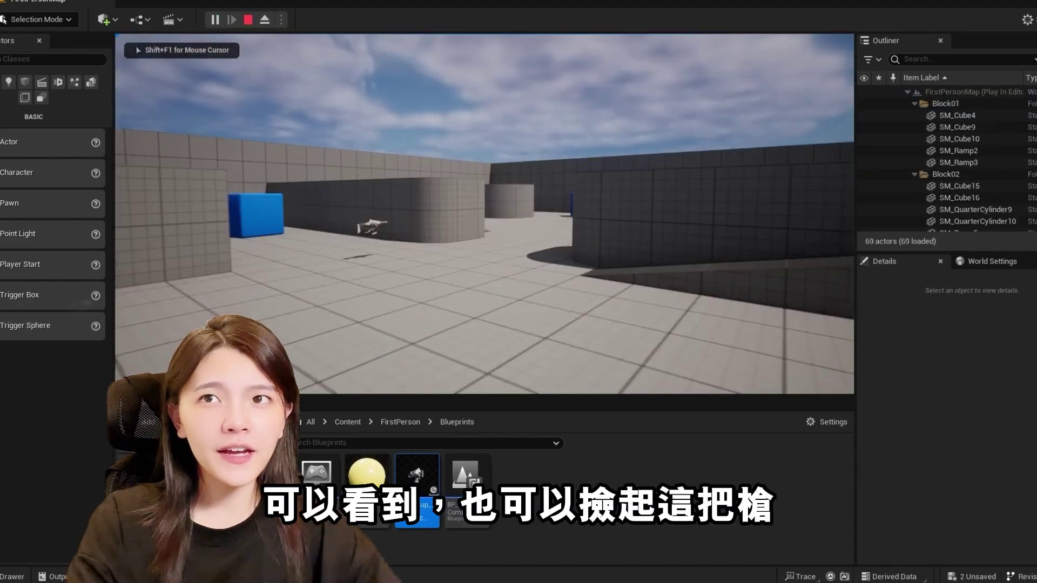
key("w")
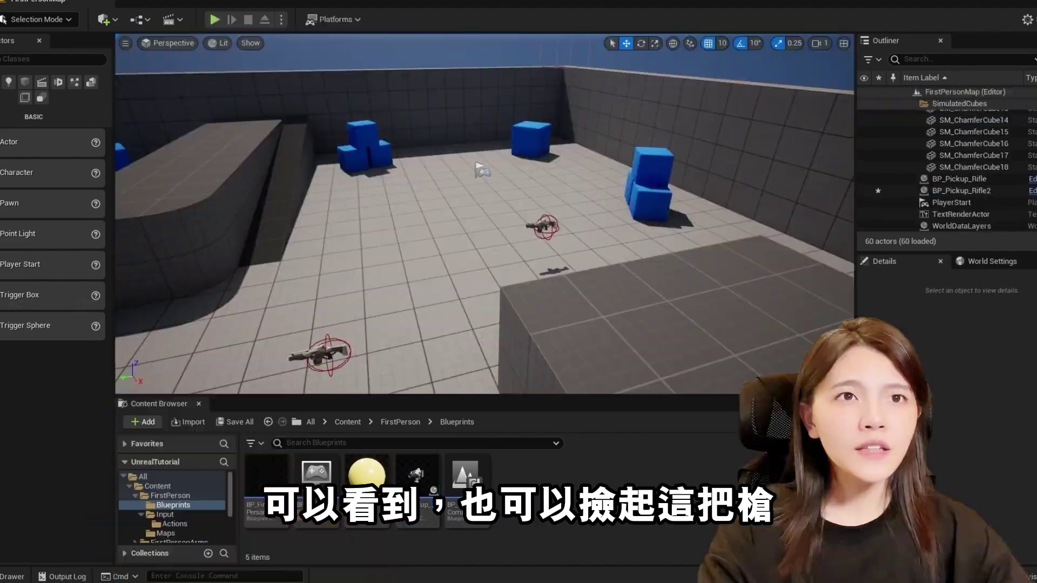
Inspect the Outliner, collapsing the Block01 folder, and review the PlayerStart details
scroll(808, 227, "up", 5)
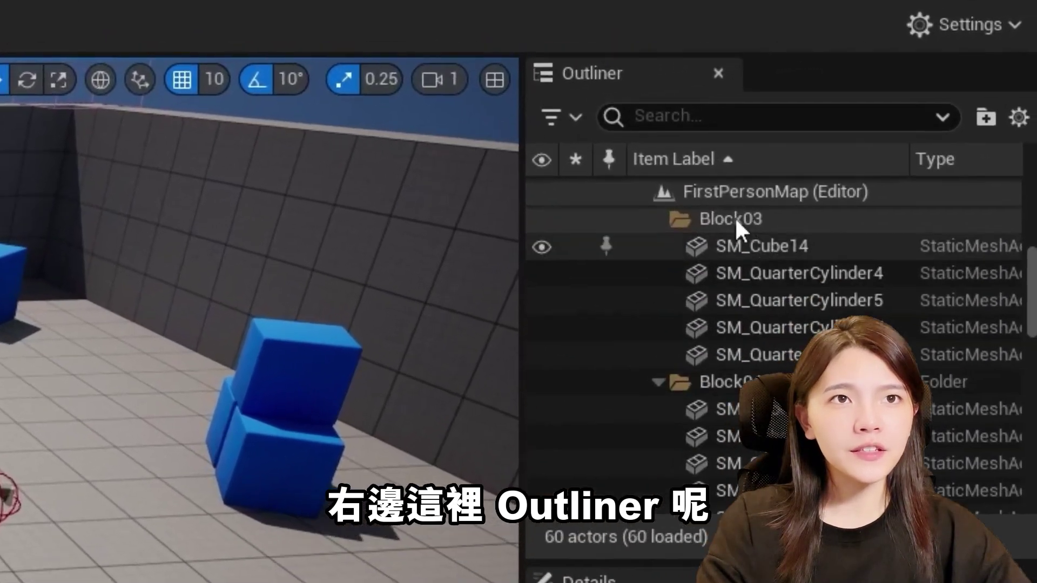
left_click(931, 104)
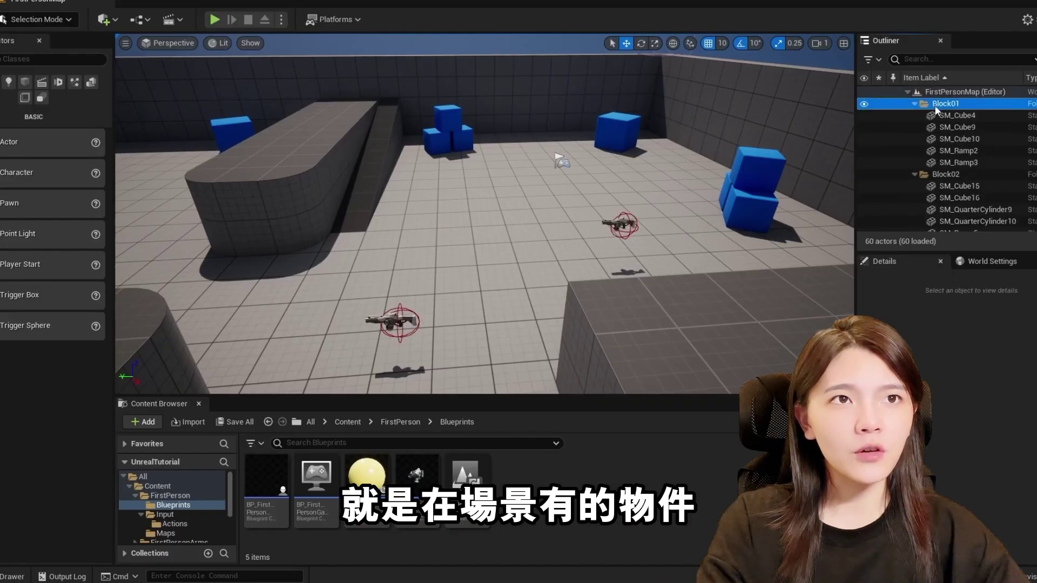
left_click(914, 103)
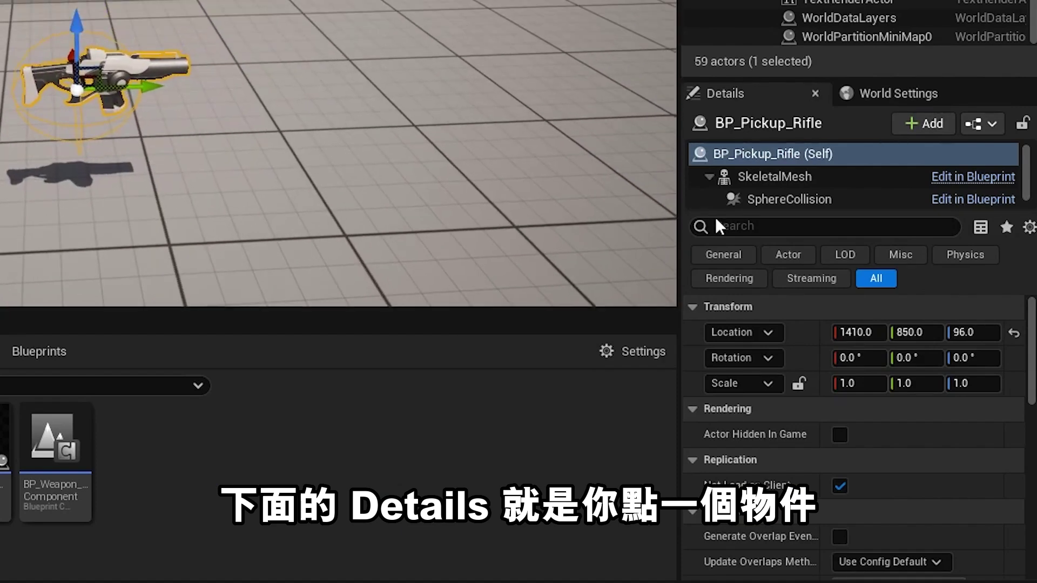
scroll(900, 391, "down", 3)
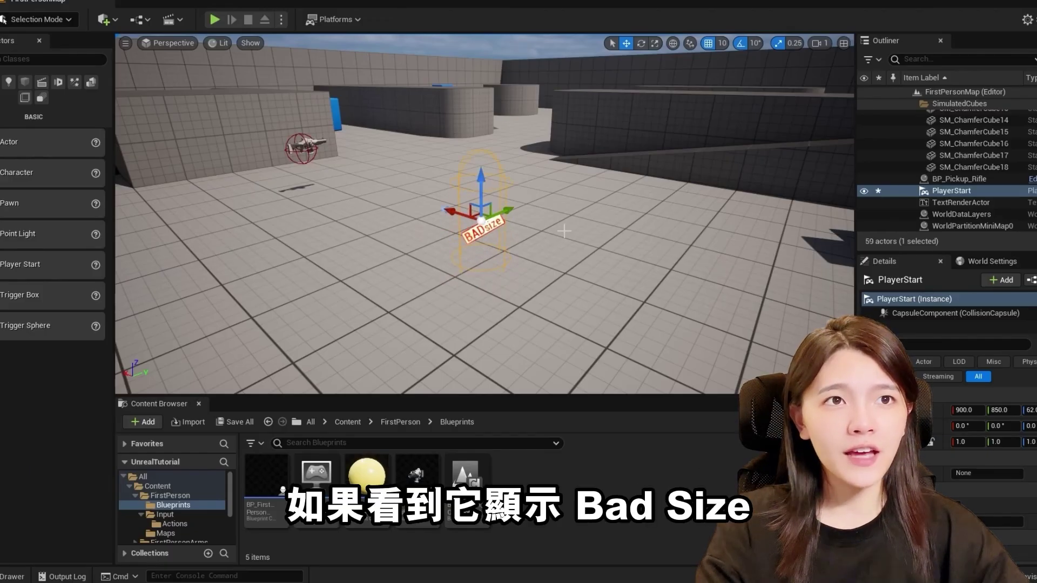
Raise the PlayerStart to Z 92 so its BAD size warning clears
right_click_drag(494, 267, 457, 207)
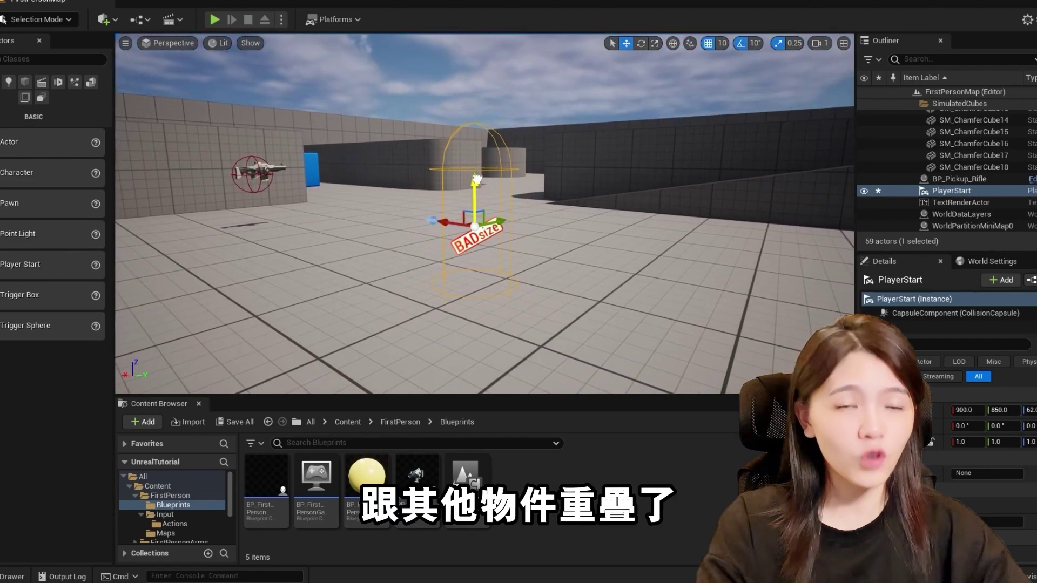
left_click_drag(477, 178, 470, 152)
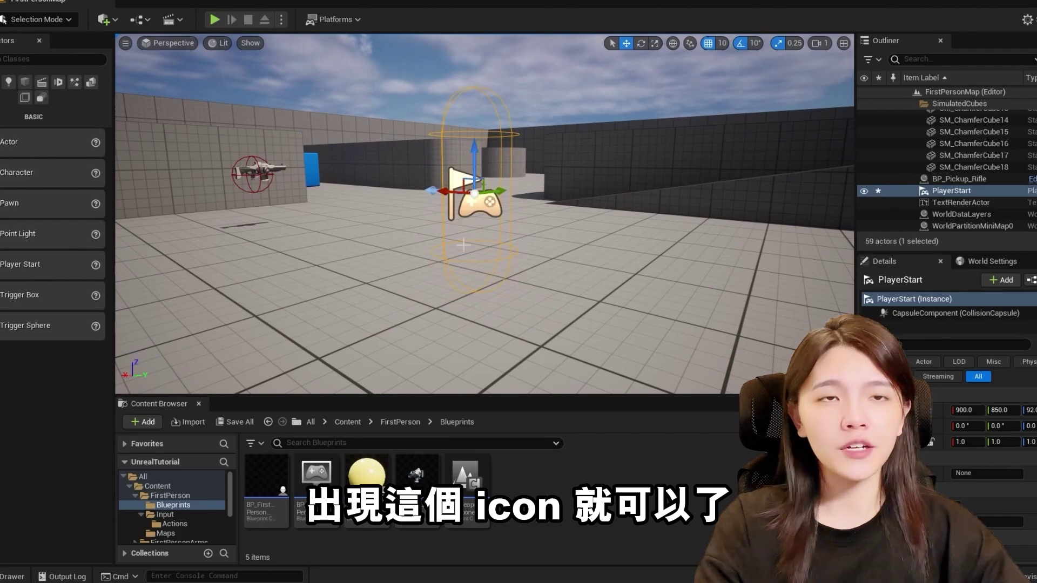
right_click_drag(486, 242, 411, 222)
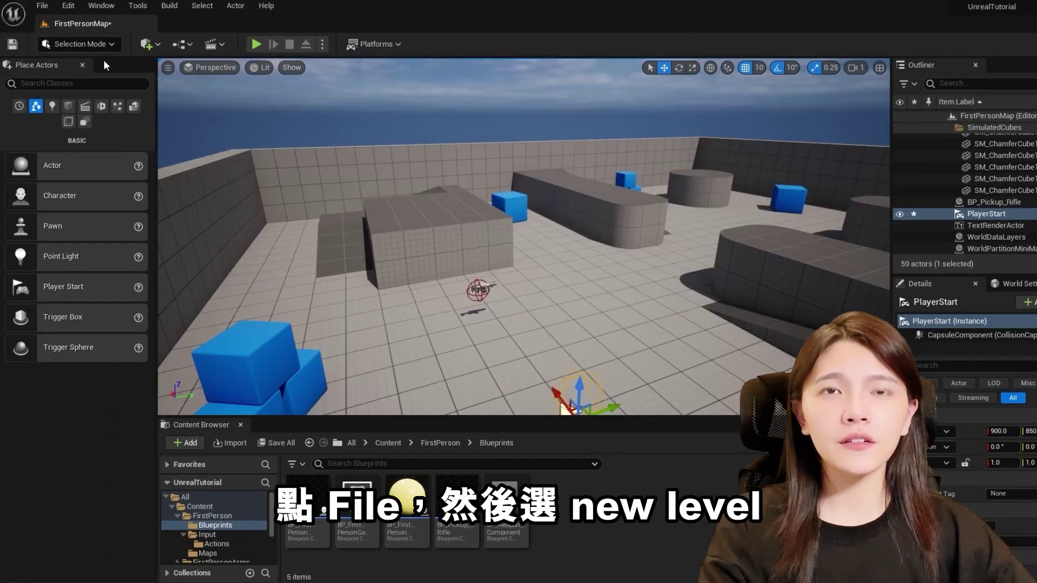
Create a new level from the Basic template, discarding unsaved FirstPersonMap changes
left_click(42, 7)
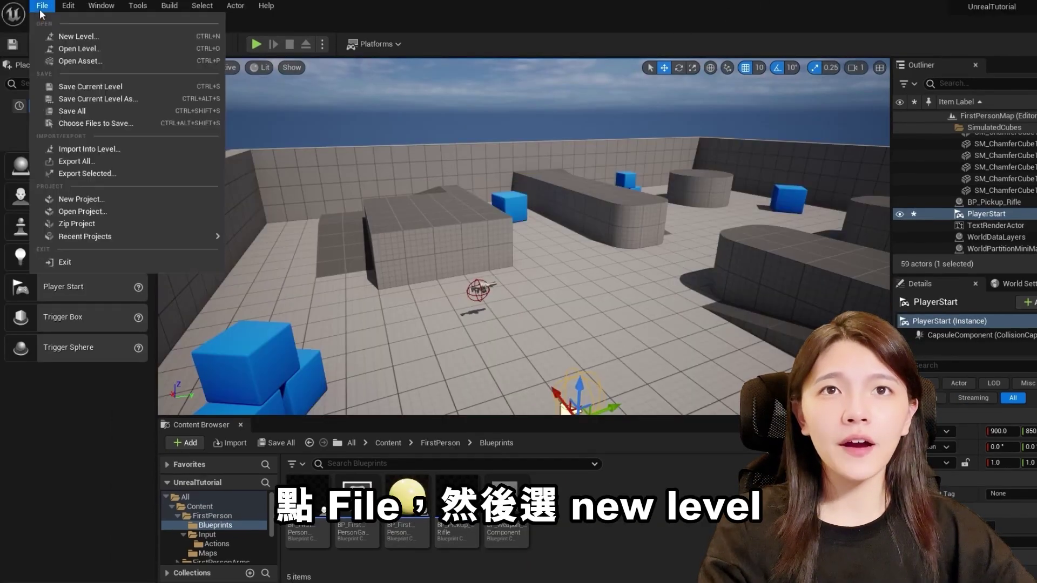
left_click(86, 37)
left_click(583, 279)
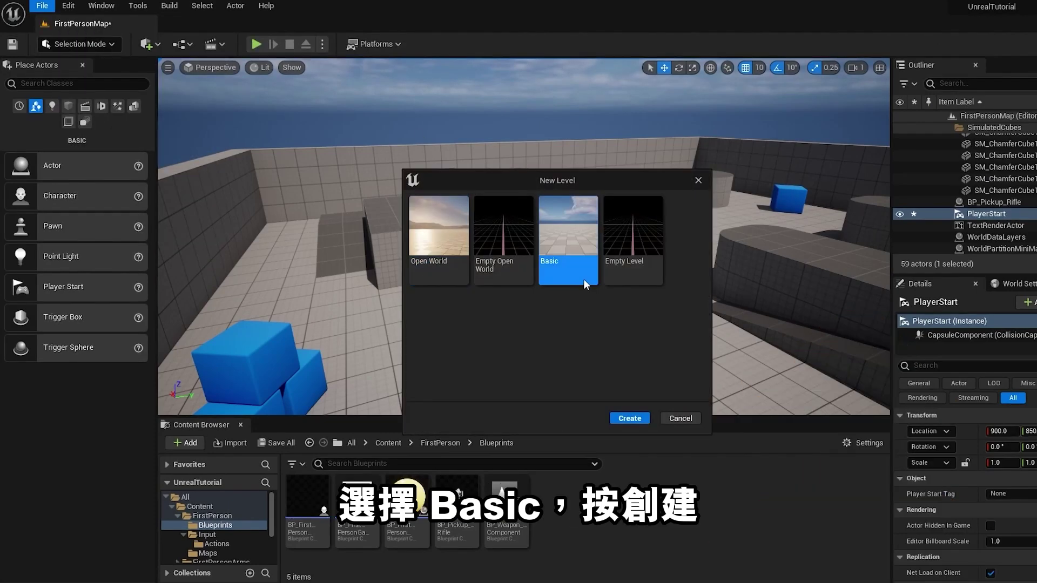
left_click(638, 418)
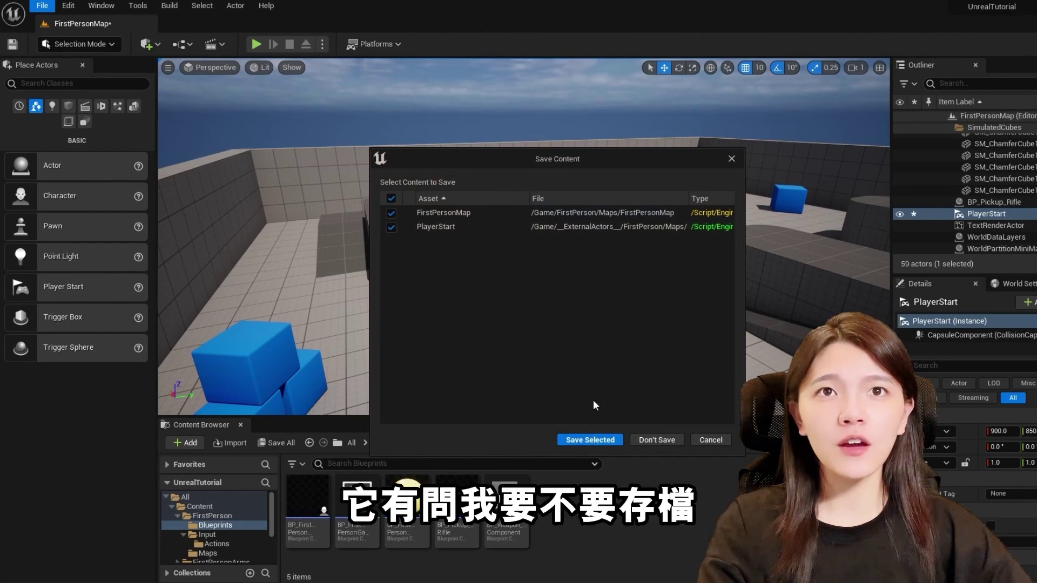
left_click(654, 440)
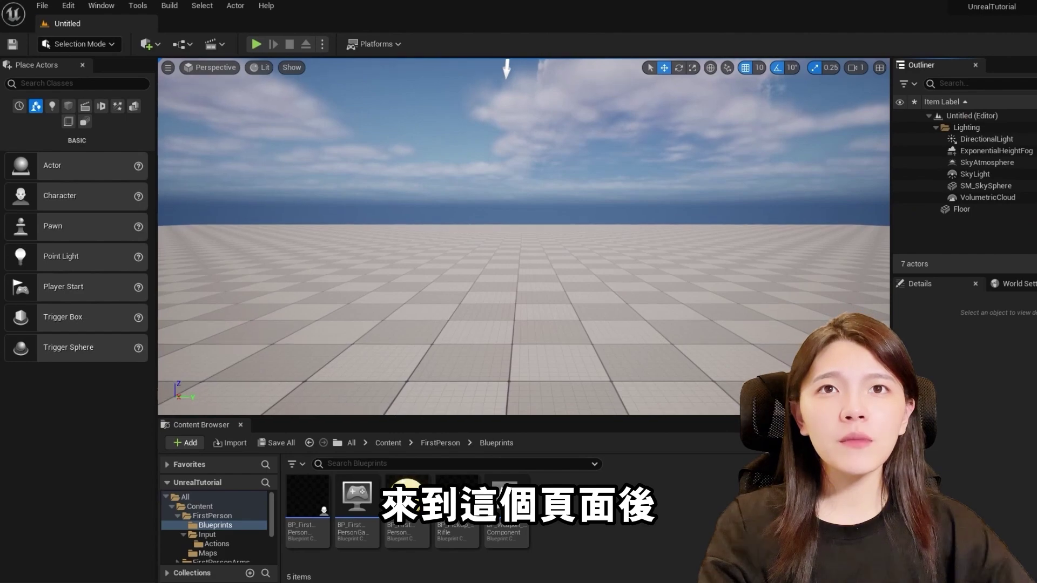
Pull the viewport back to frame the whole floor of the new level
right_click_drag(617, 310, 618, 310)
key("s")
right_click_drag(523, 236, 523, 281)
key("s")
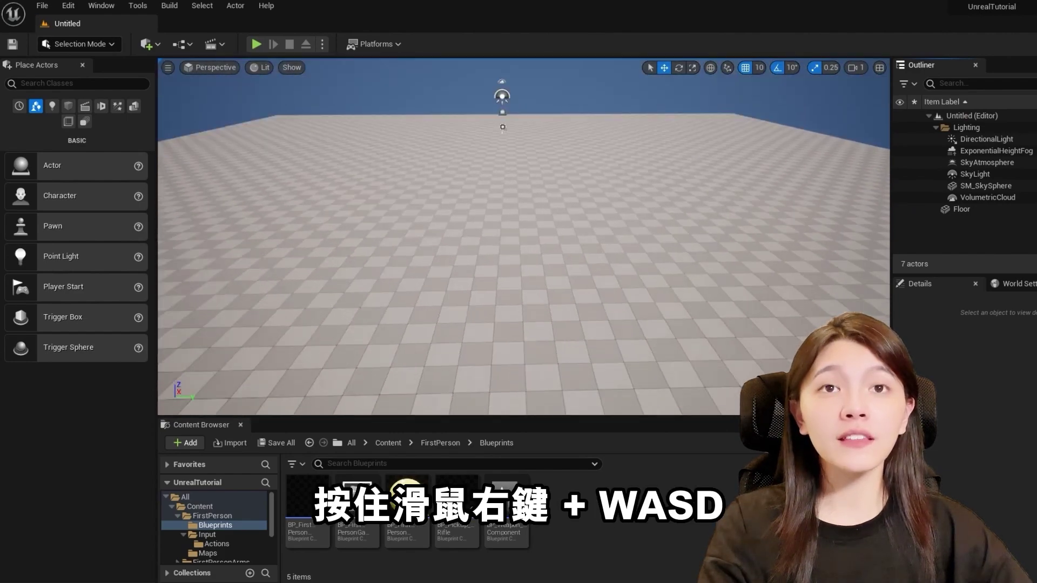
right_click_drag(523, 237, 523, 236)
key("s")
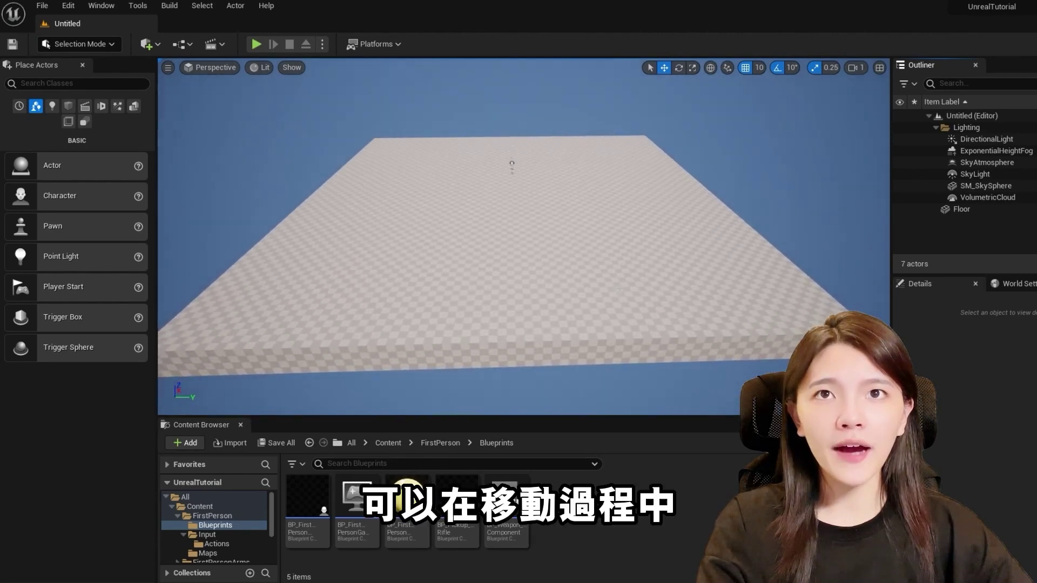
right_click_drag(620, 266, 588, 285)
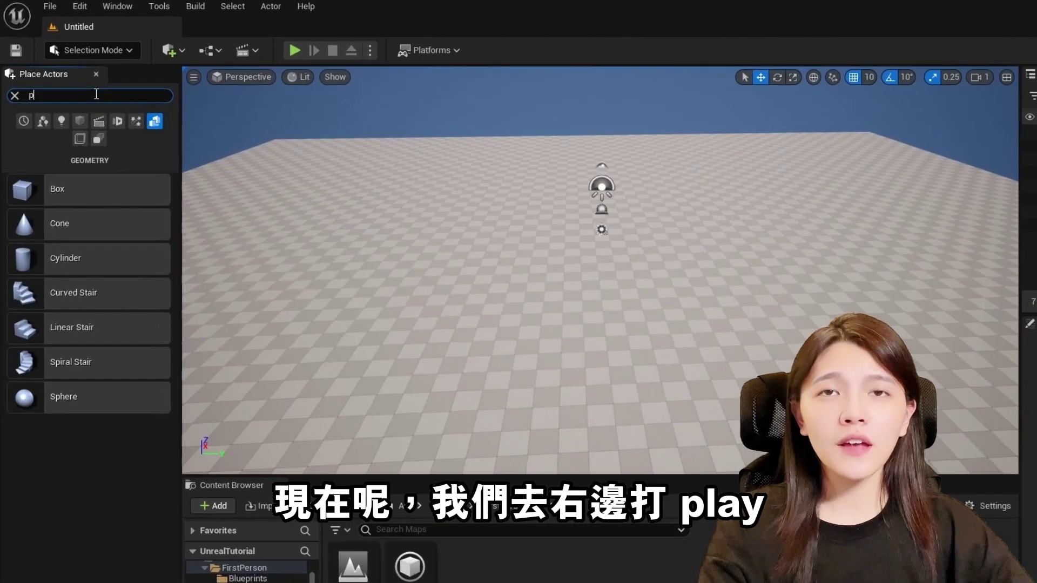
Place a Player Start on the floor, focus on it, and run a quick play test
type("play")
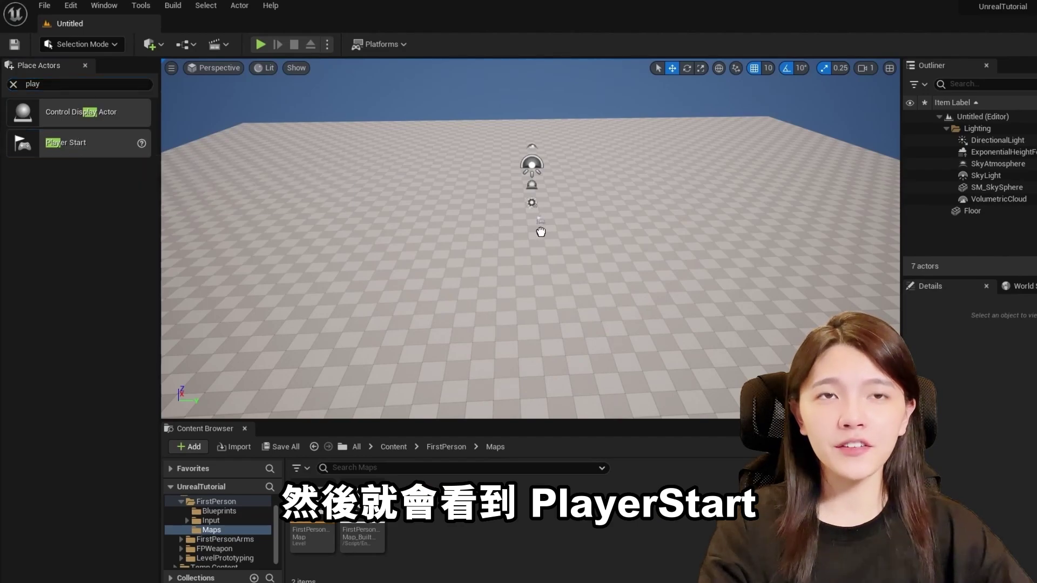
left_click_drag(541, 231, 541, 234)
key("f")
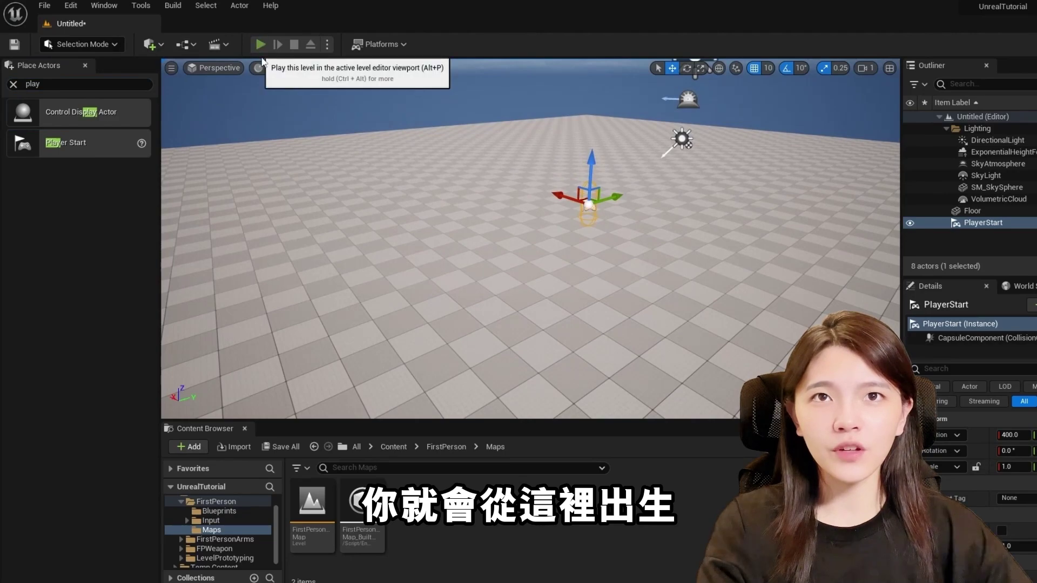
left_click(261, 47)
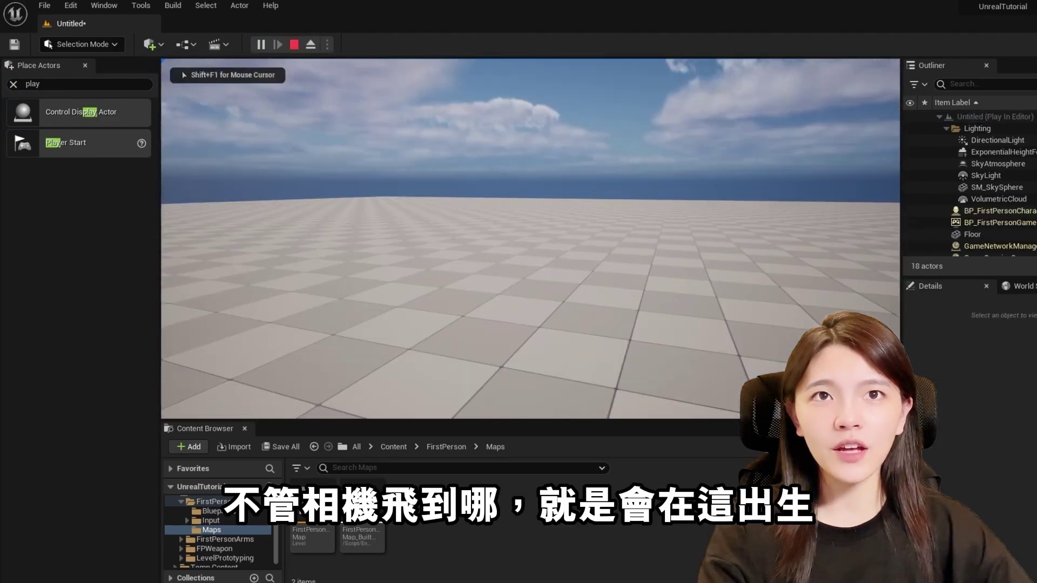
key("Escape")
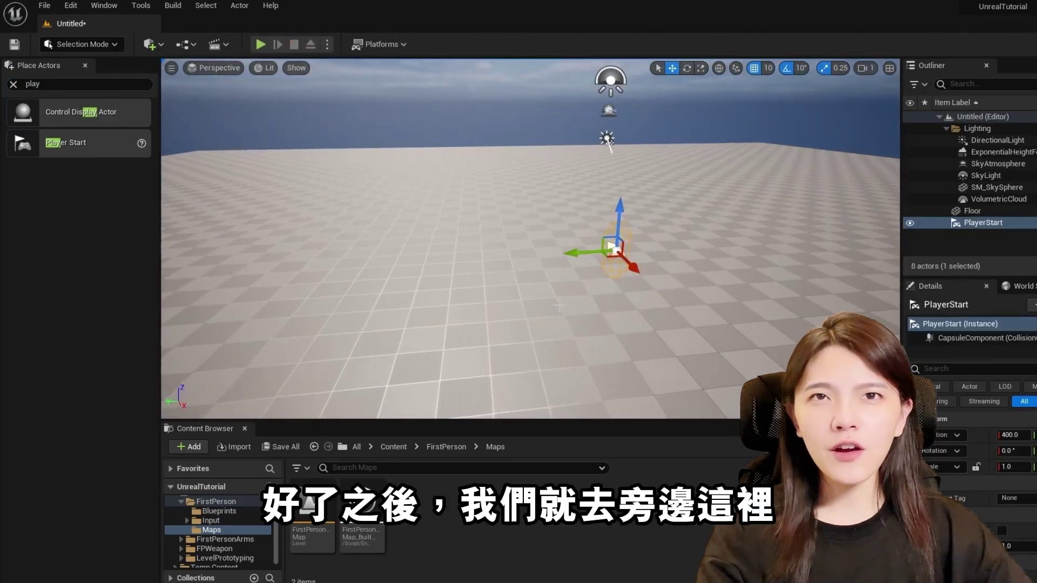
Place a box brush in the level and change its Brush Settings X size
left_click(14, 85)
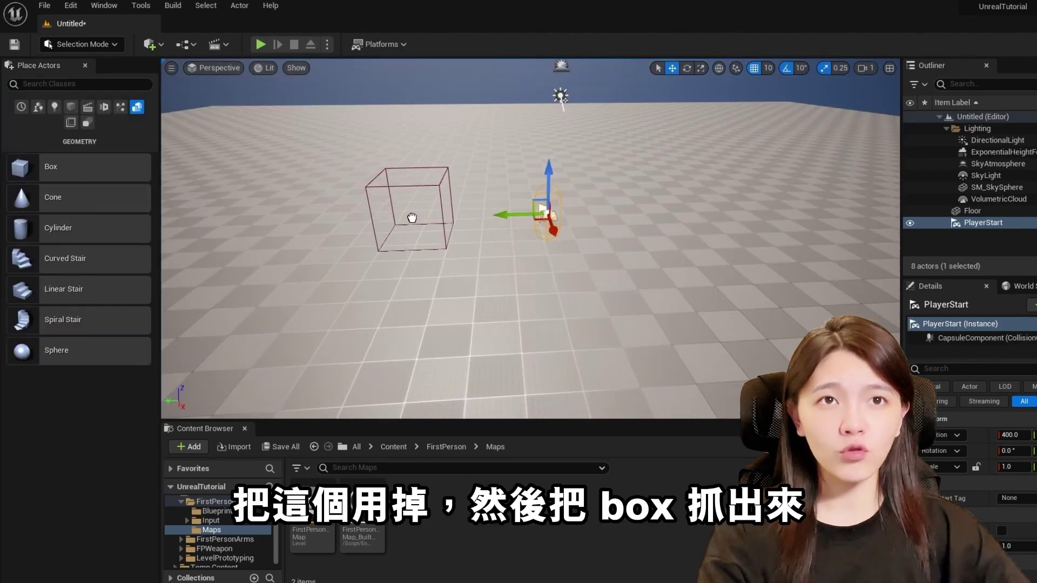
left_click_drag(412, 218, 410, 222)
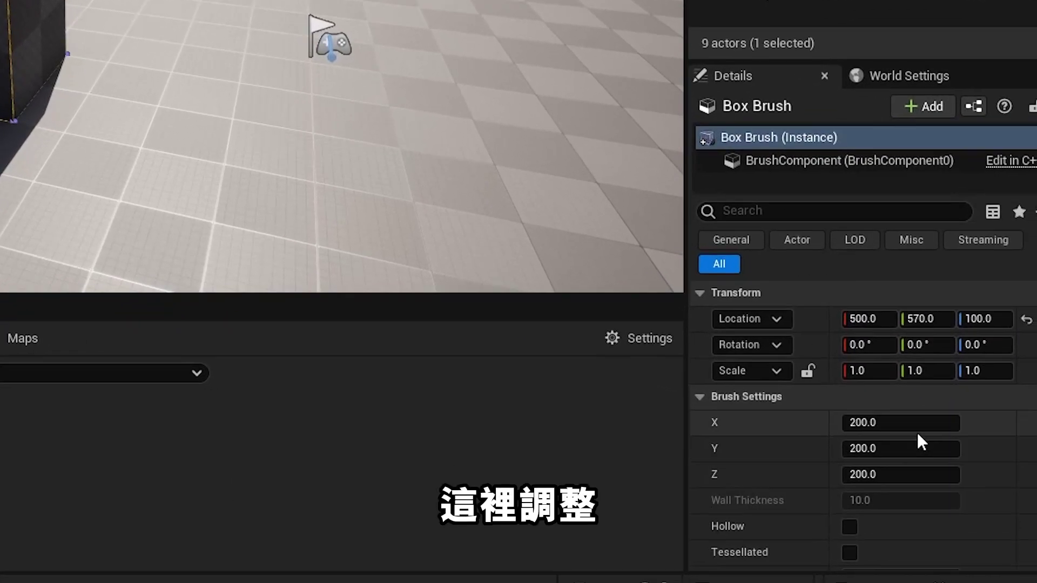
left_click(979, 463)
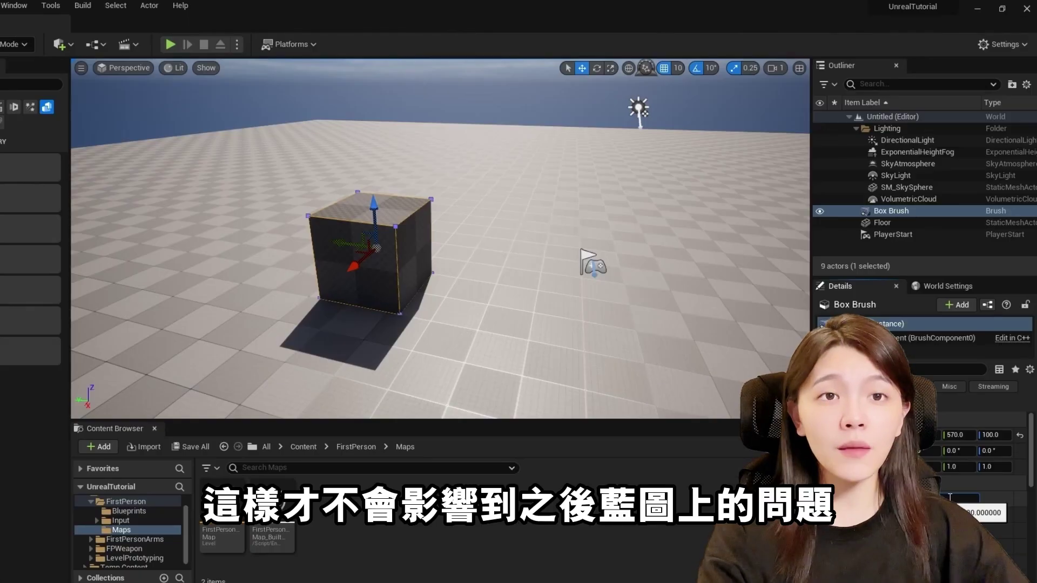
key("Return")
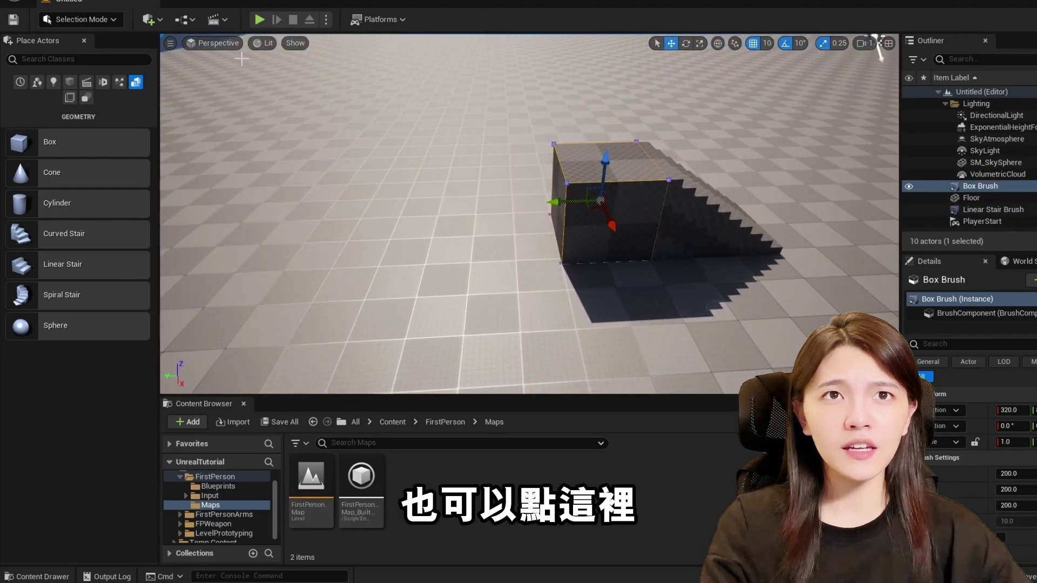
Switch the viewport to Top wireframe and select the three brushes to check alignment
left_click(222, 44)
left_click(230, 91)
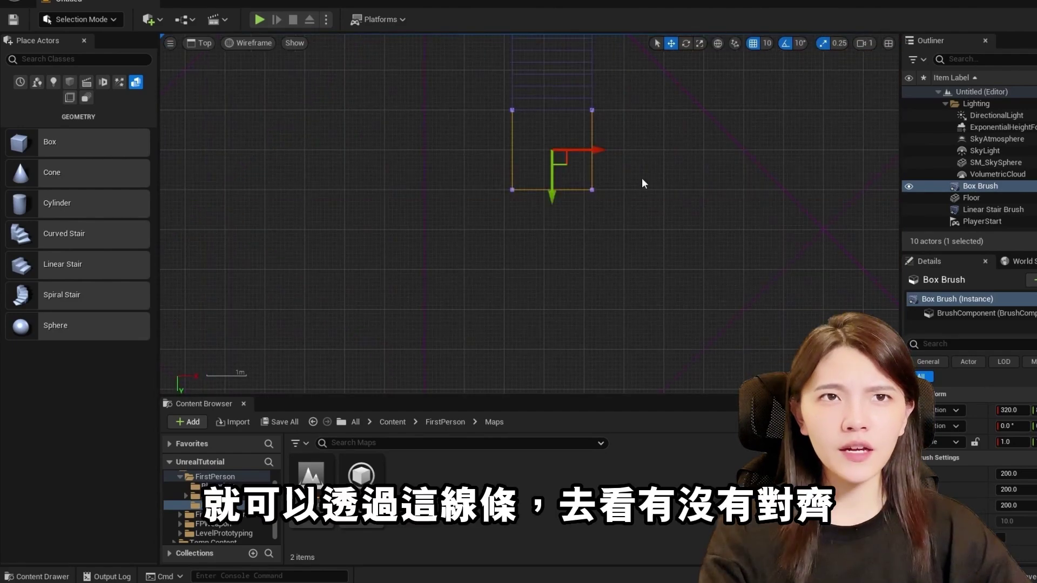
left_click_drag(639, 173, 406, 218)
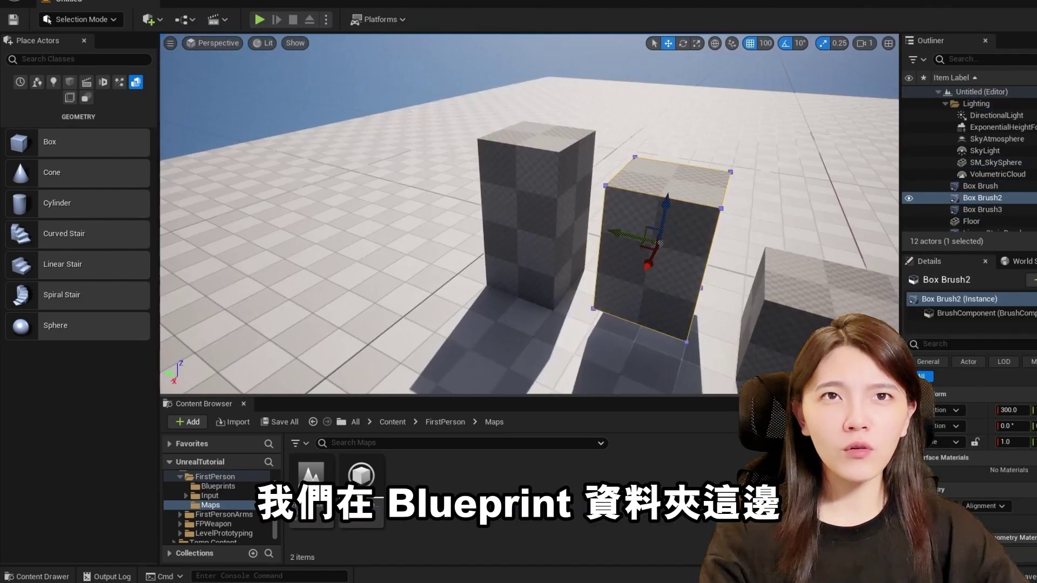
Create an Actor Blueprint named BP_RotateBox in the Blueprints folder and open it
left_click(213, 486)
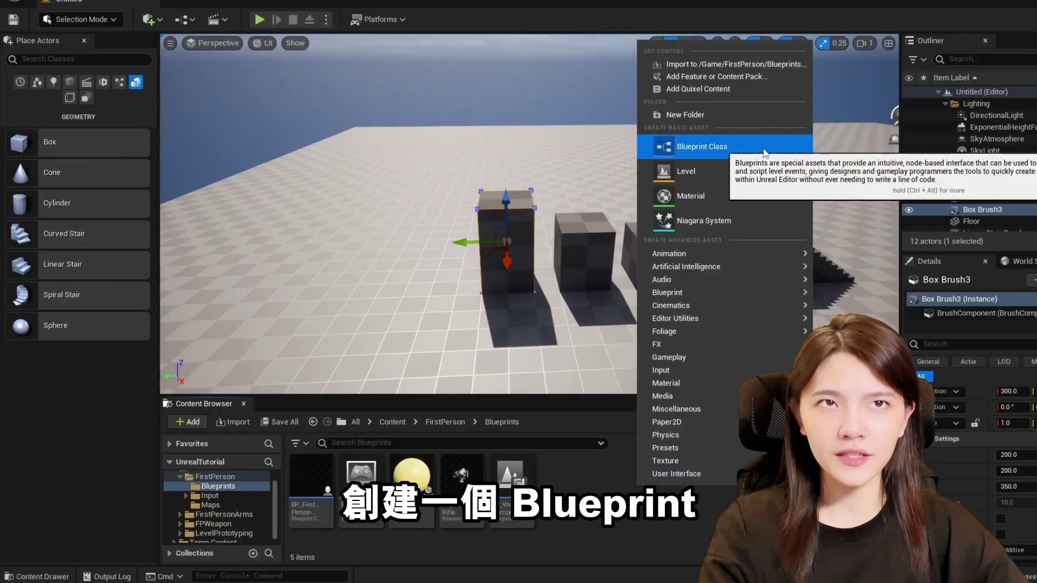
left_click(765, 153)
left_click(429, 199)
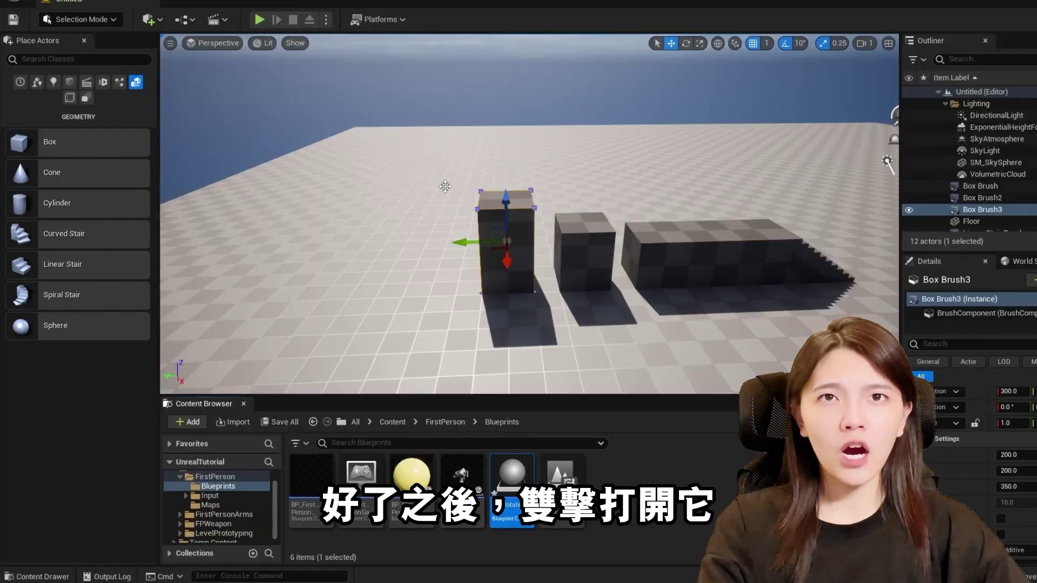
double_click(494, 488)
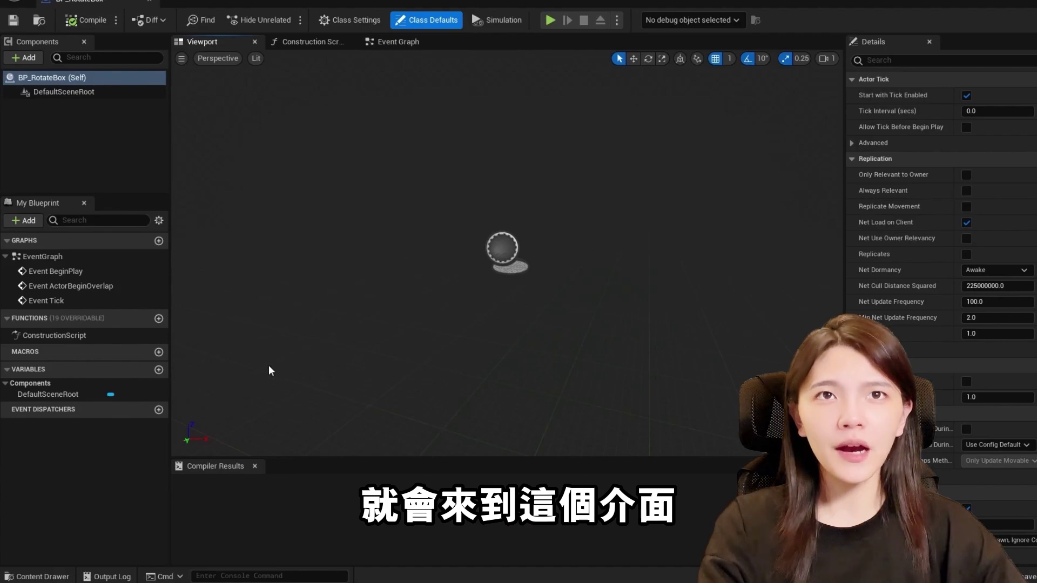
Add a Cube component and a Rotating Movement component to BP_RotateBox
left_click(23, 58)
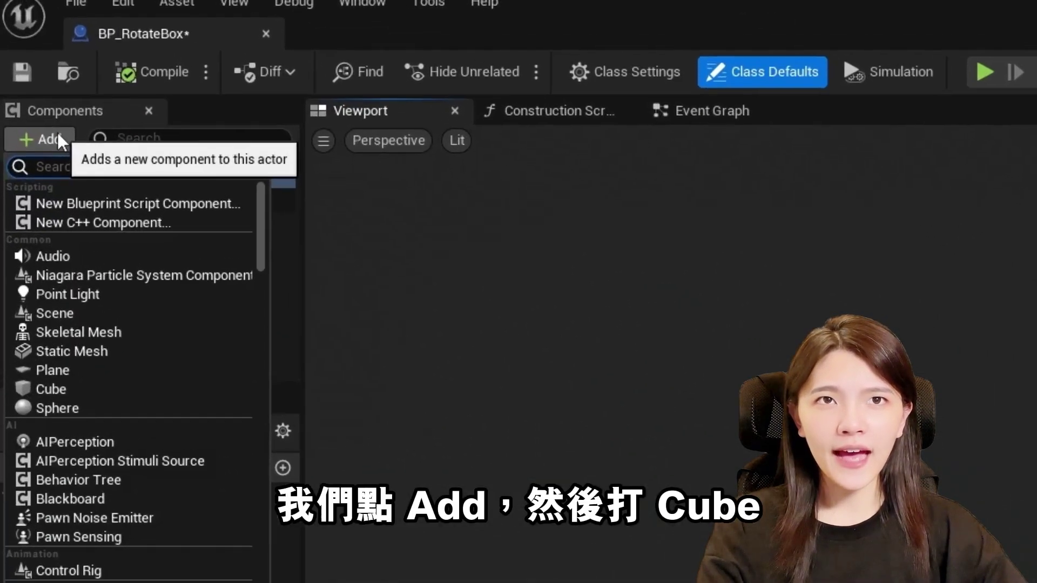
type("cube")
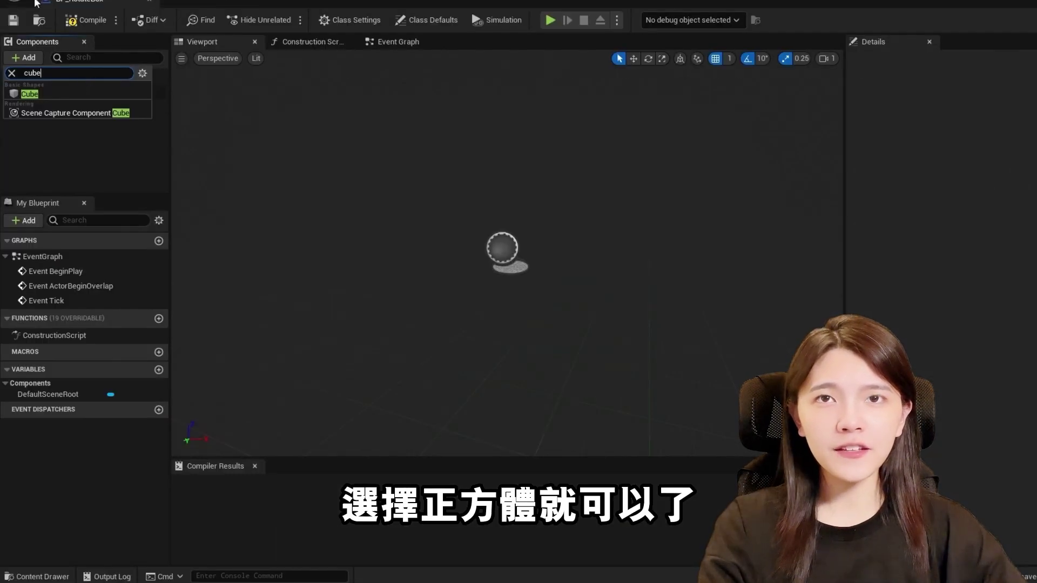
left_click(108, 194)
left_click(53, 182)
type("r")
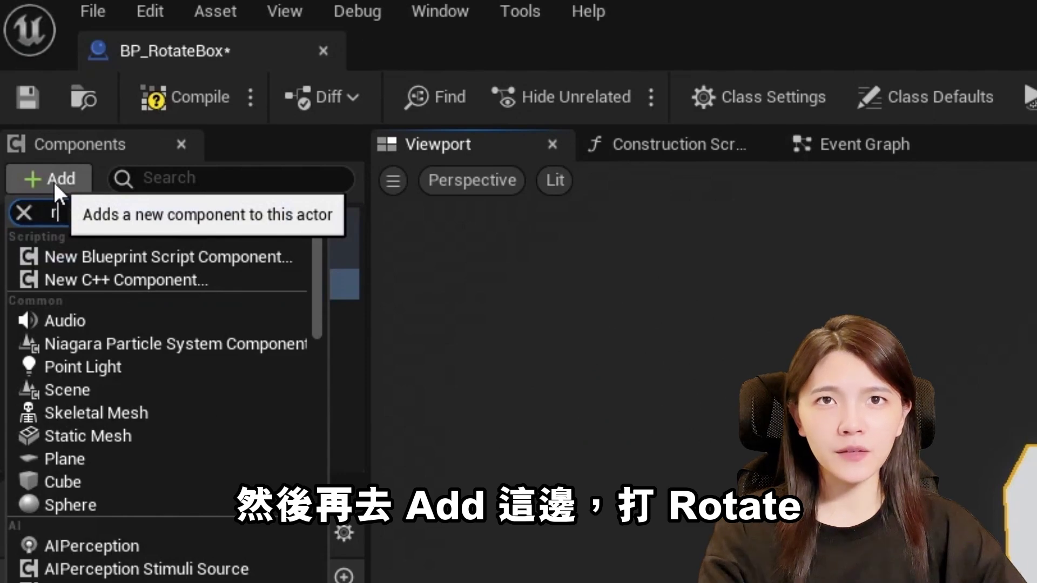
type("otati")
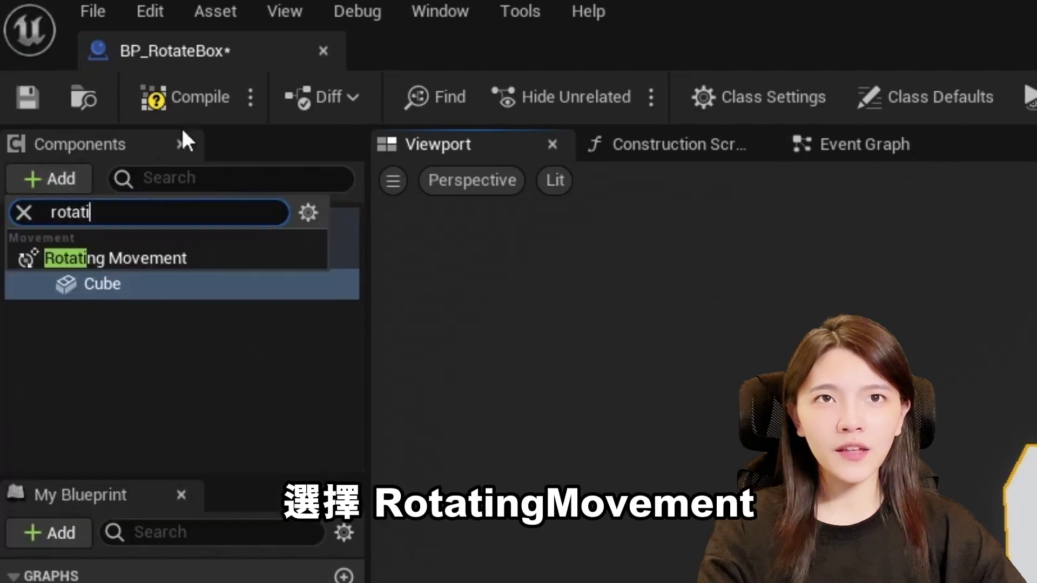
left_click(167, 257)
left_click(60, 147)
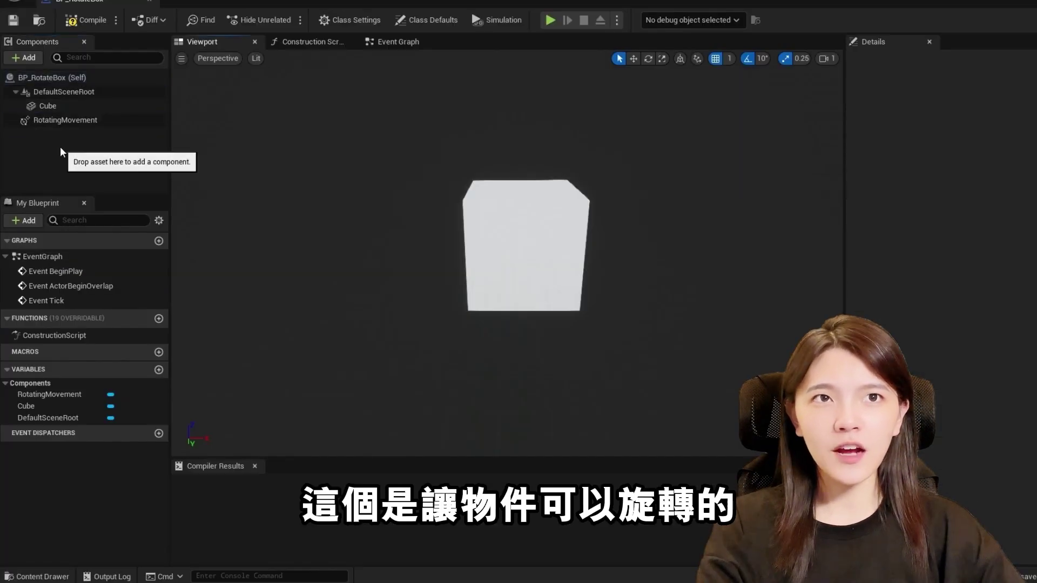
left_click(50, 121)
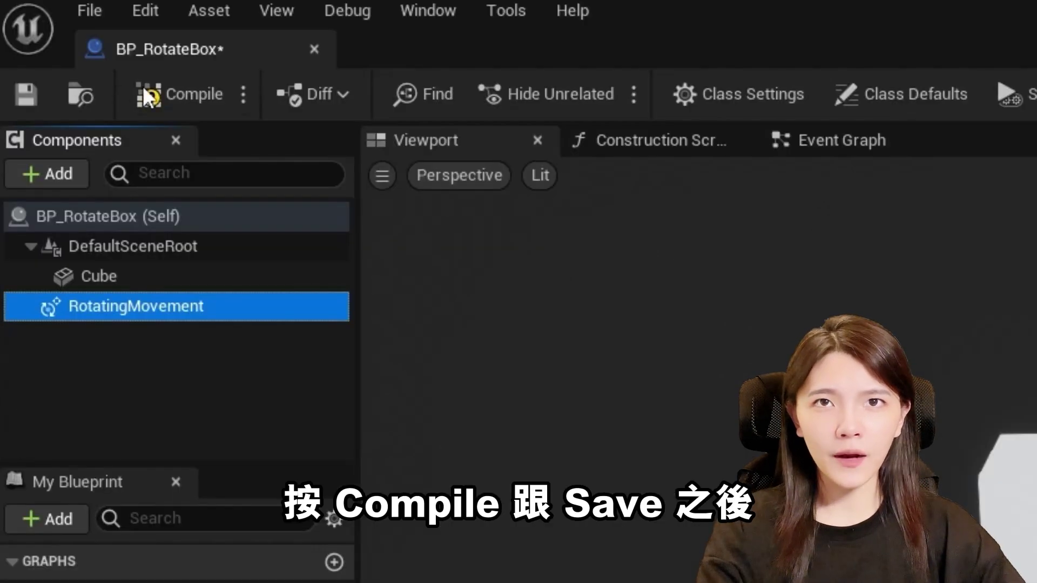
Compile and save BP_RotateBox, place an instance in the level, and play-test it
left_click(146, 98)
left_click(26, 95)
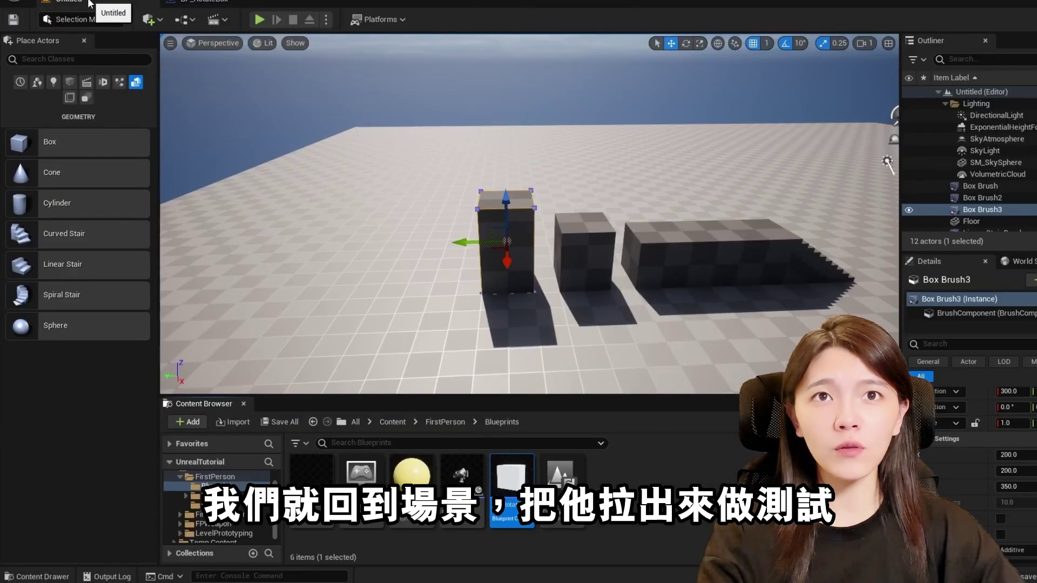
mouse_move(511, 486)
left_mouse_down()
mouse_move(417, 289)
mouse_move(412, 180)
left_mouse_up()
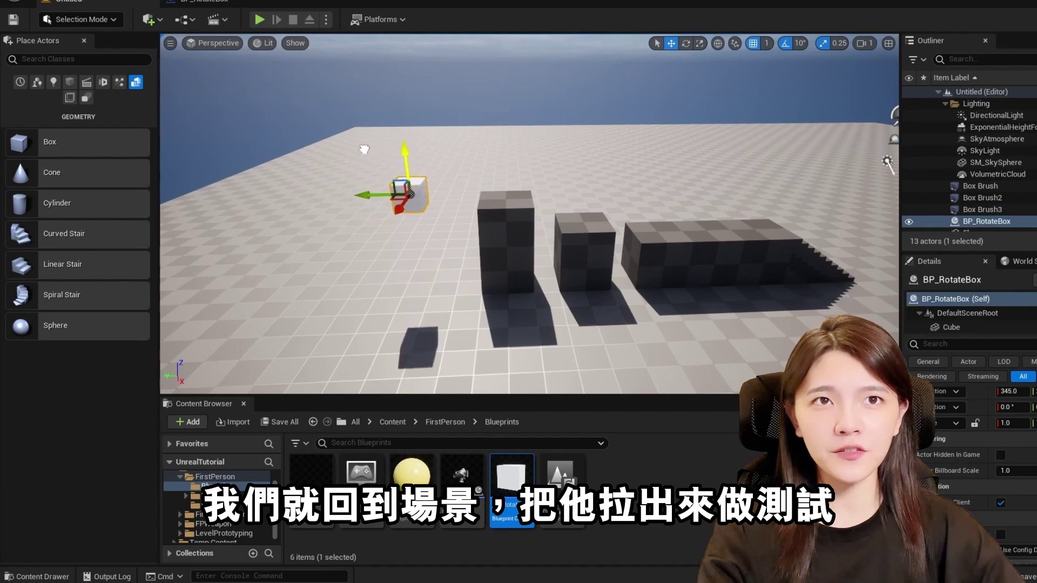
left_click(259, 19)
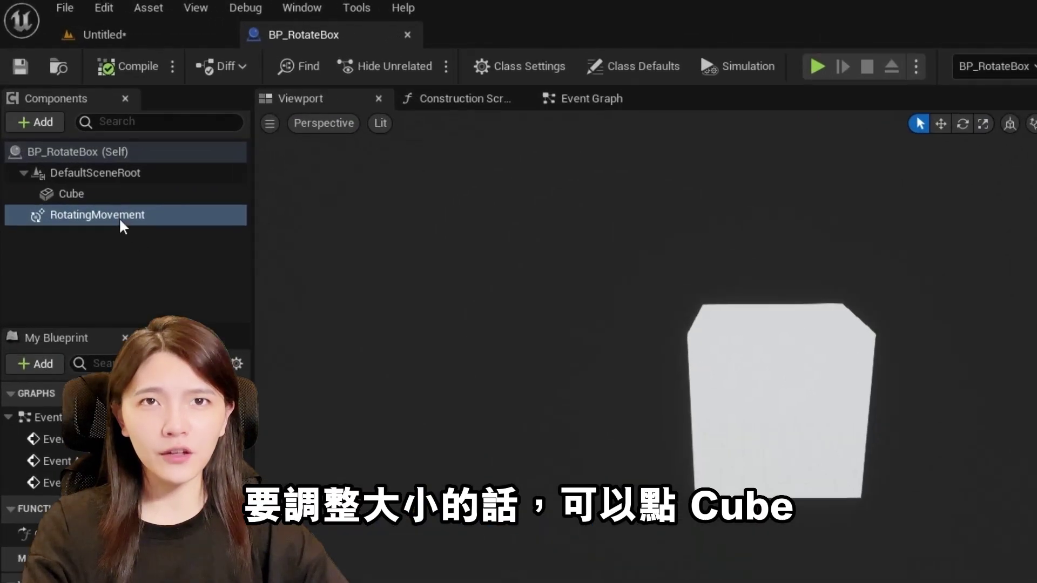
Scale the rotating cube to 2 on X and Y, move it along Y, and play-test it
left_click(157, 275)
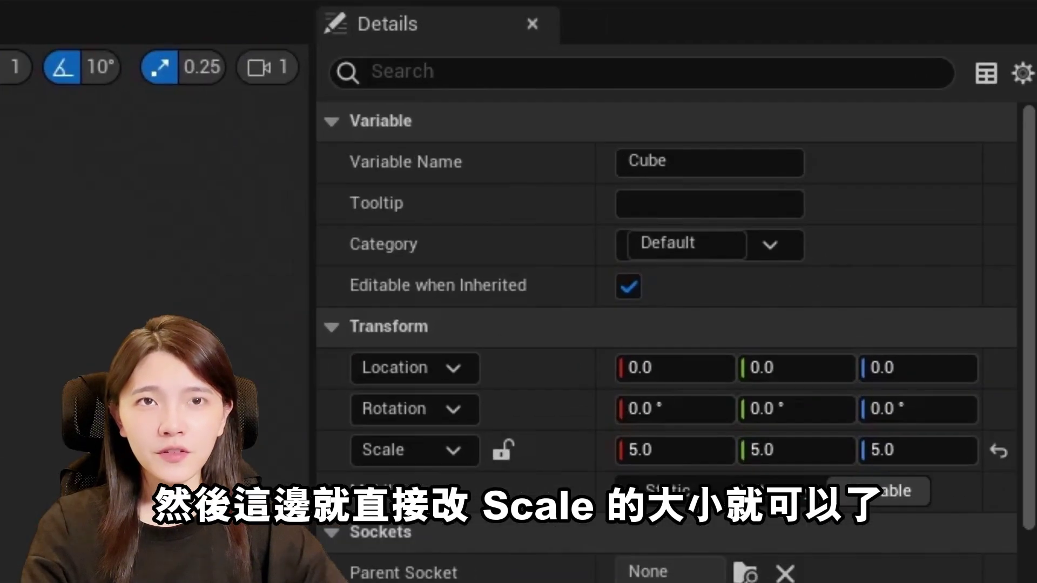
type("2")
left_click(815, 442)
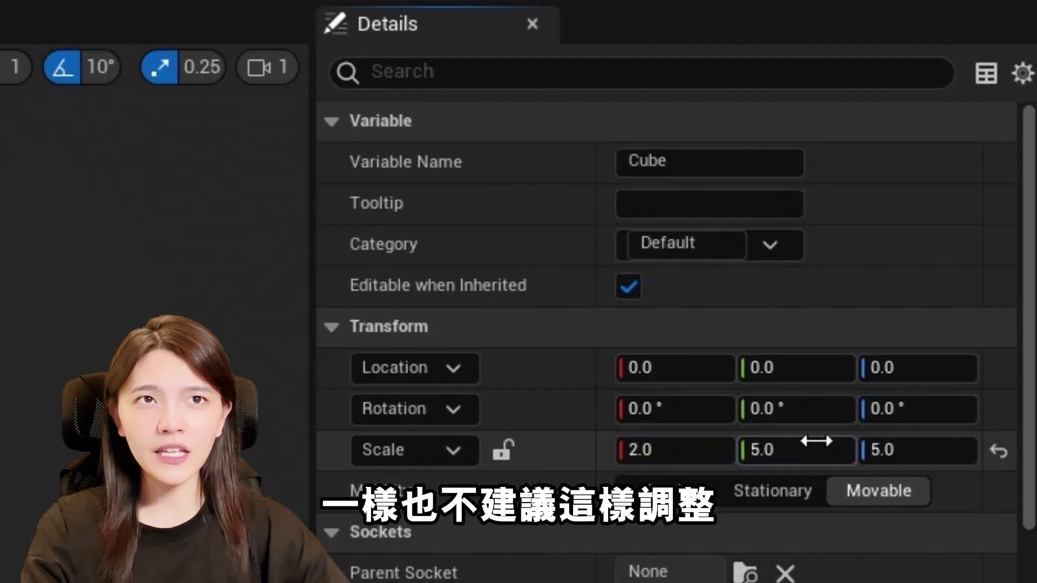
type("2")
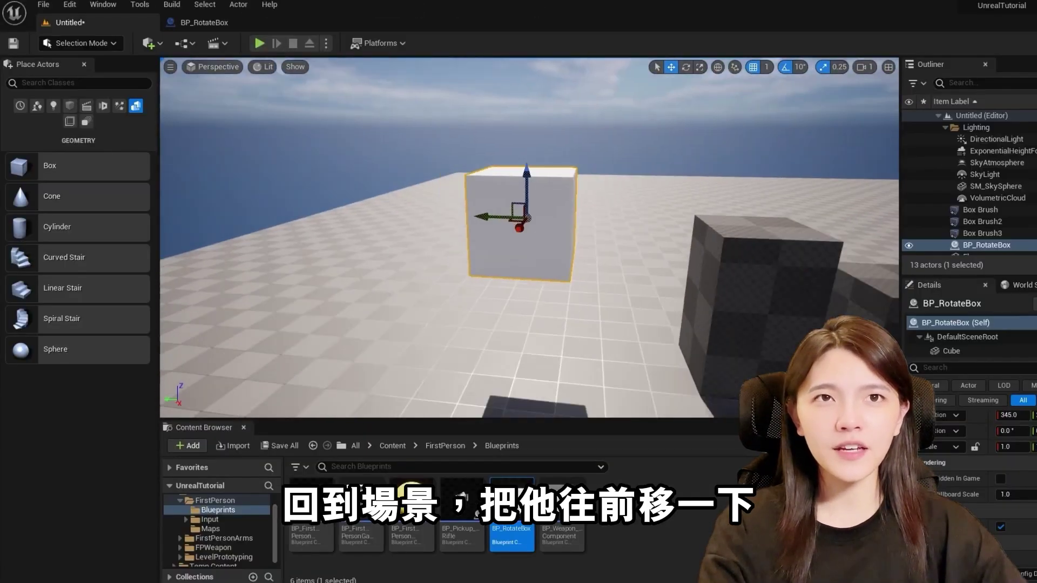
left_click_drag(476, 204, 561, 204)
left_click(260, 42)
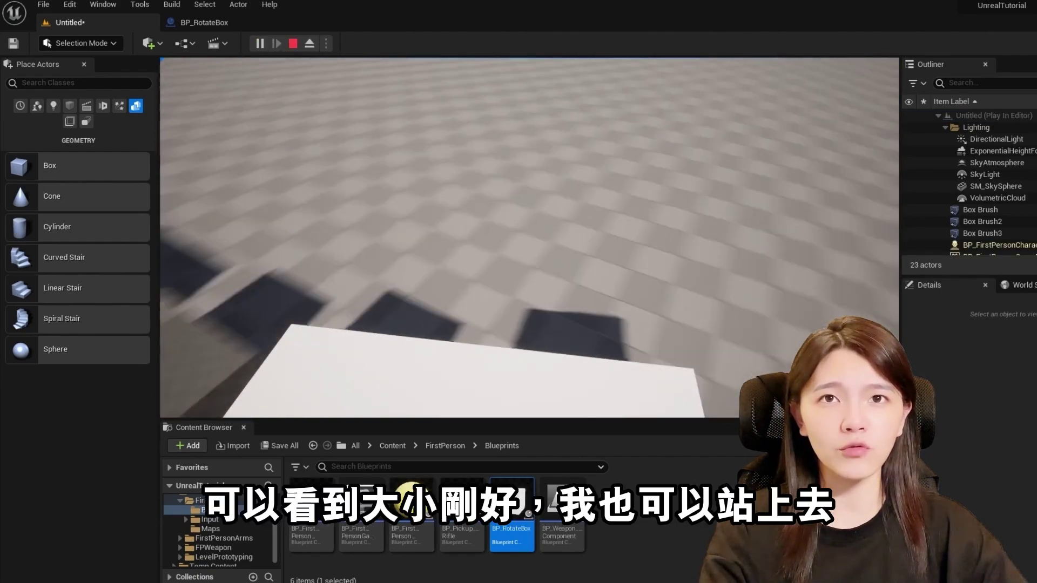
key("Escape")
Change BP_RotateBox's Rotating Movement rotation rate Z from 180 to 90
left_click(208, 21)
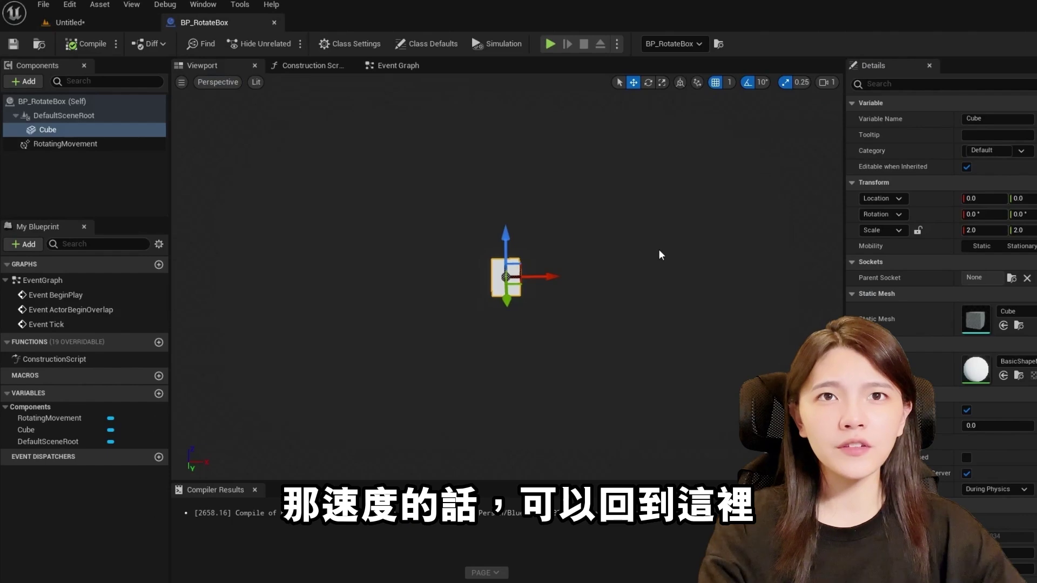
left_click(74, 143)
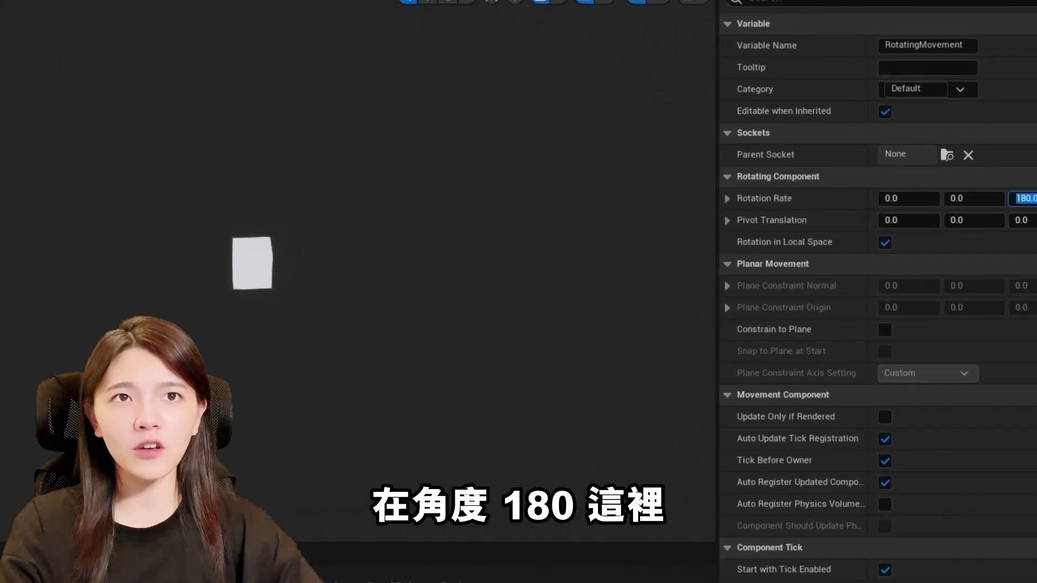
type("90")
key("Return")
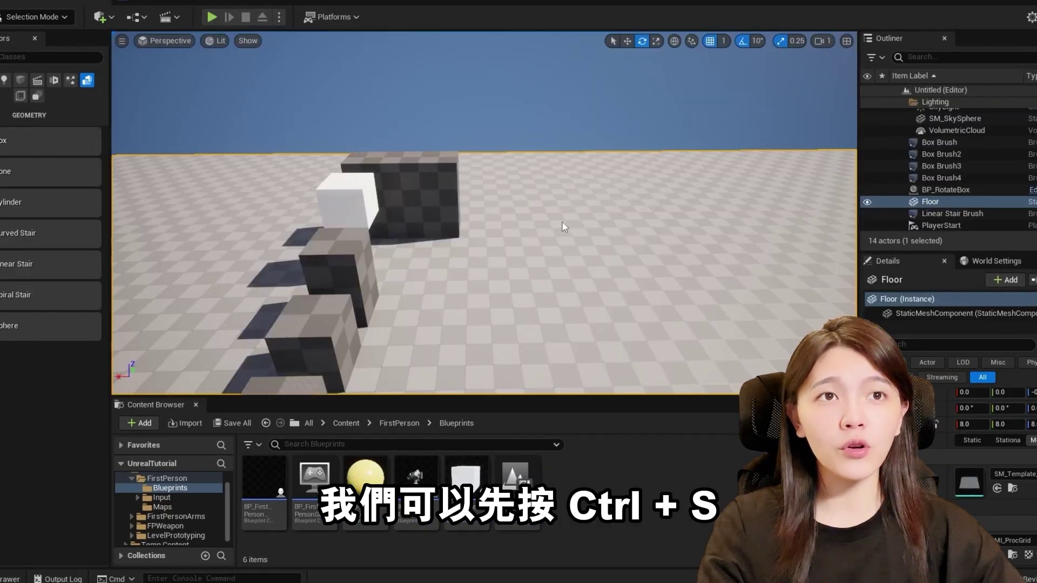
Save the level as LevelOne in Content/FirstPerson/Maps
key("ctrl+s")
left_click(254, 166)
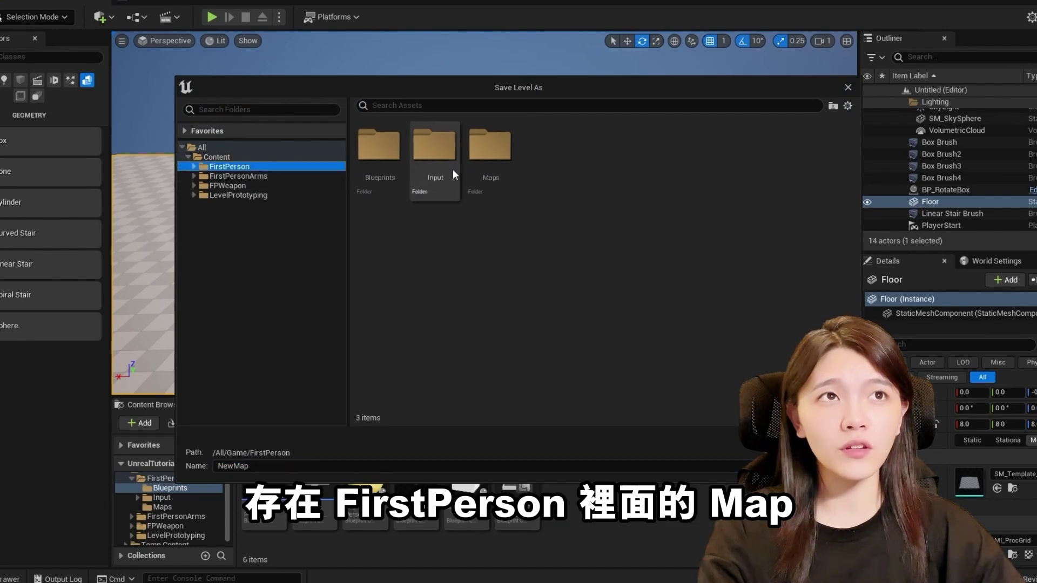
double_click(504, 164)
left_click(294, 466)
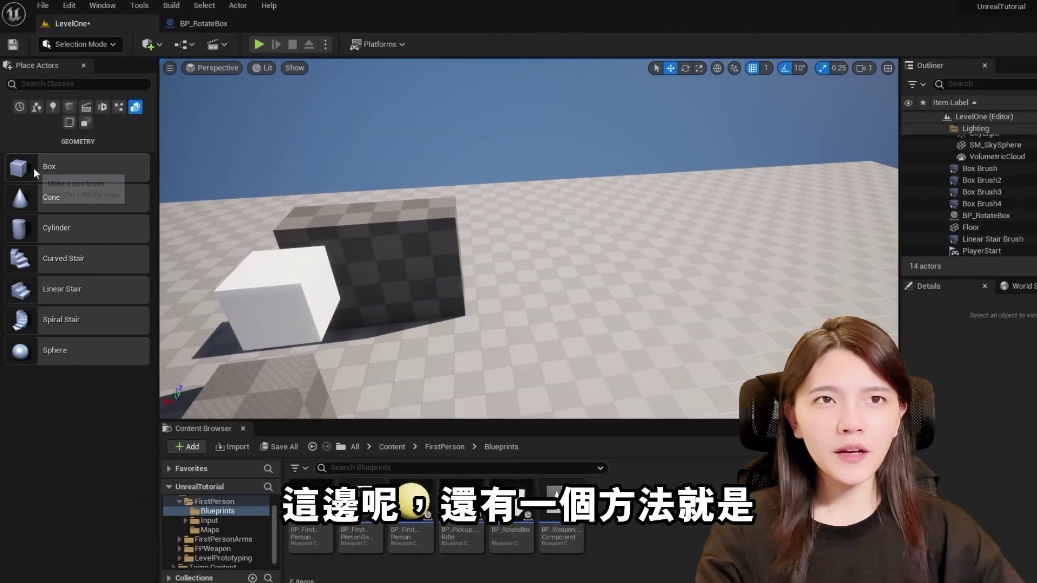
Add a box brush and widen its left face in Brush Editing Mode, then return to Selection Mode
left_click_drag(531, 297, 531, 296)
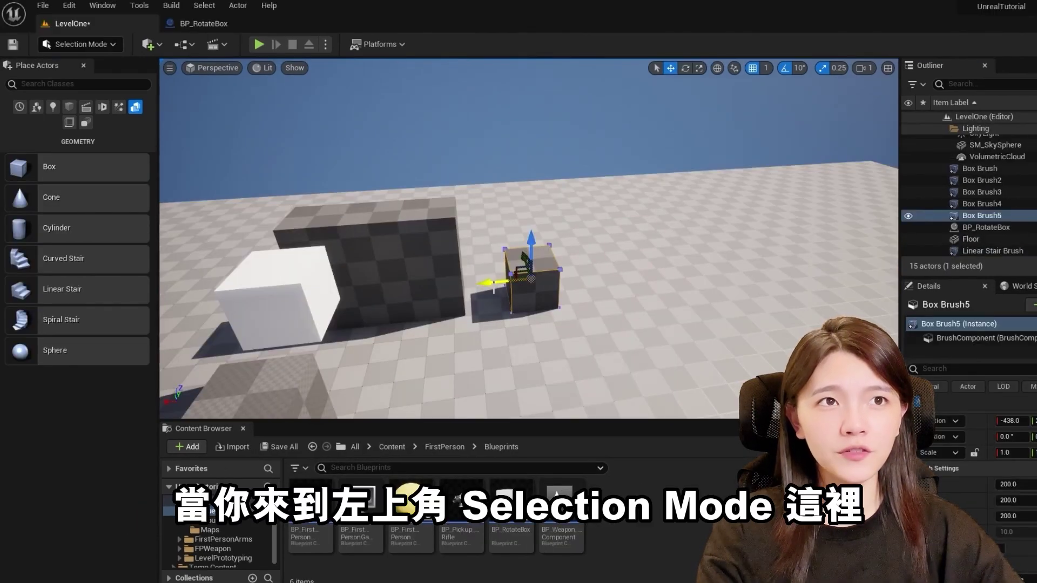
middle_click_drag(494, 283, 526, 287)
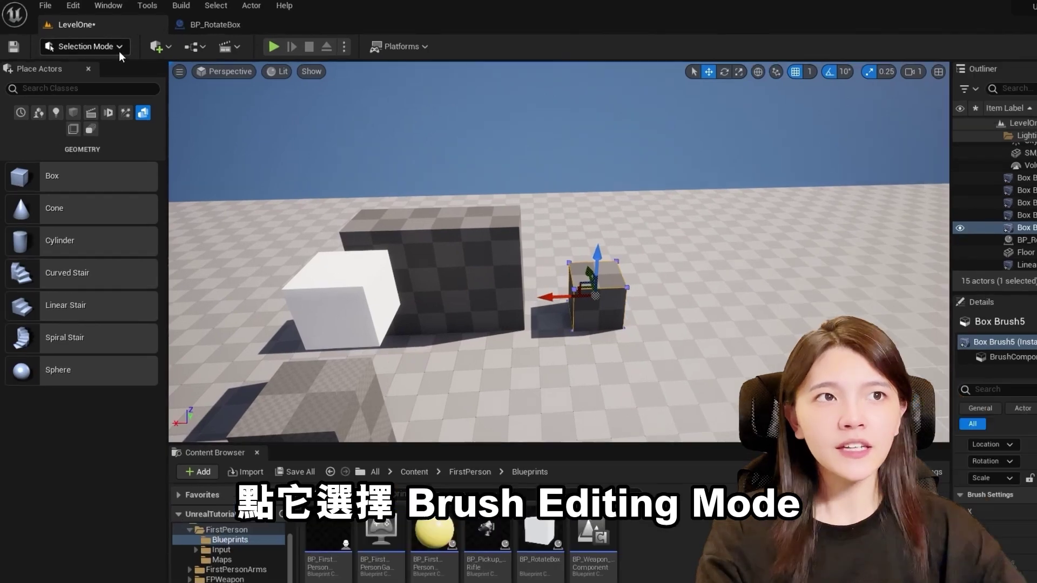
left_click(114, 46)
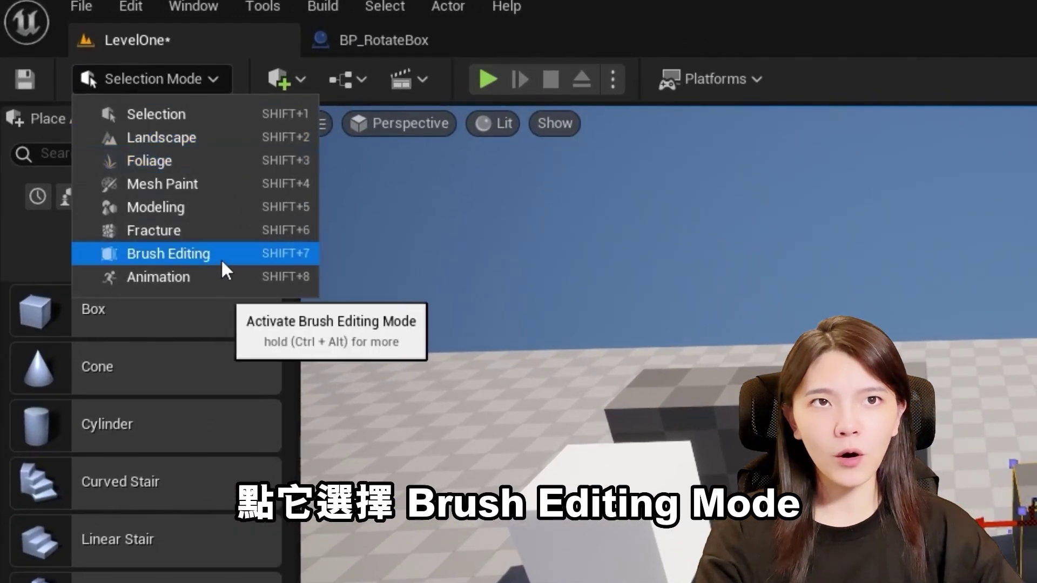
left_click(222, 258)
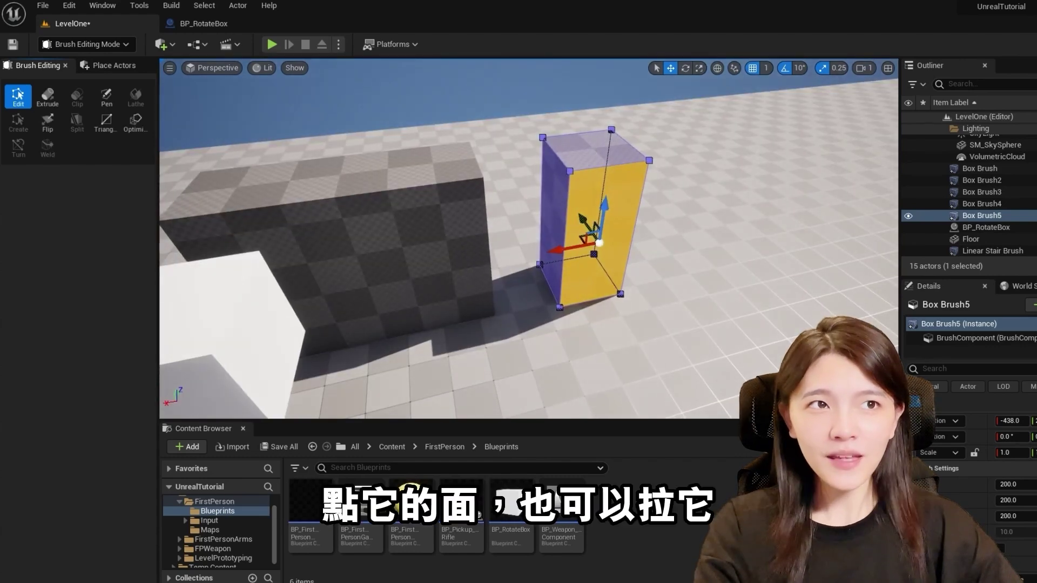
left_click(550, 227)
mouse_move(506, 246)
left_mouse_down()
mouse_move(463, 257)
mouse_move(499, 272)
left_mouse_up()
left_click(86, 43)
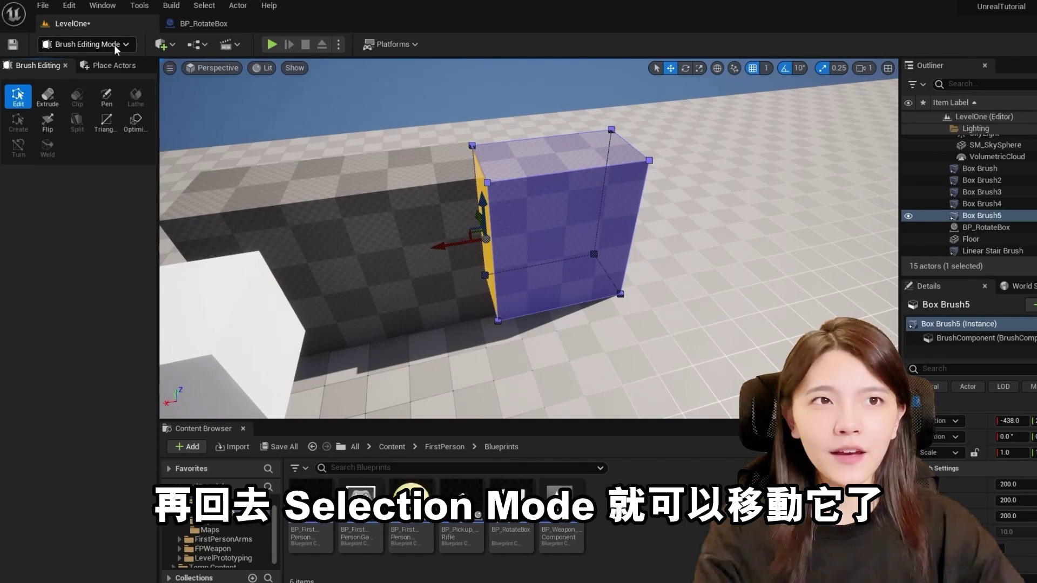
left_click(70, 63)
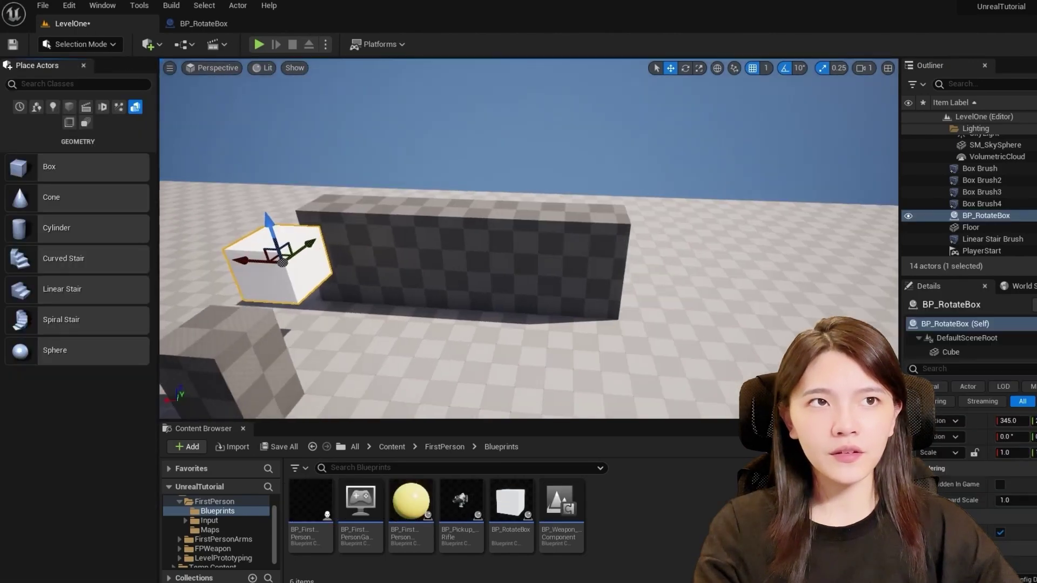
Create BP_RotateSphere with a Sphere component and a Rotating Movement component
type("BP_RotateSph")
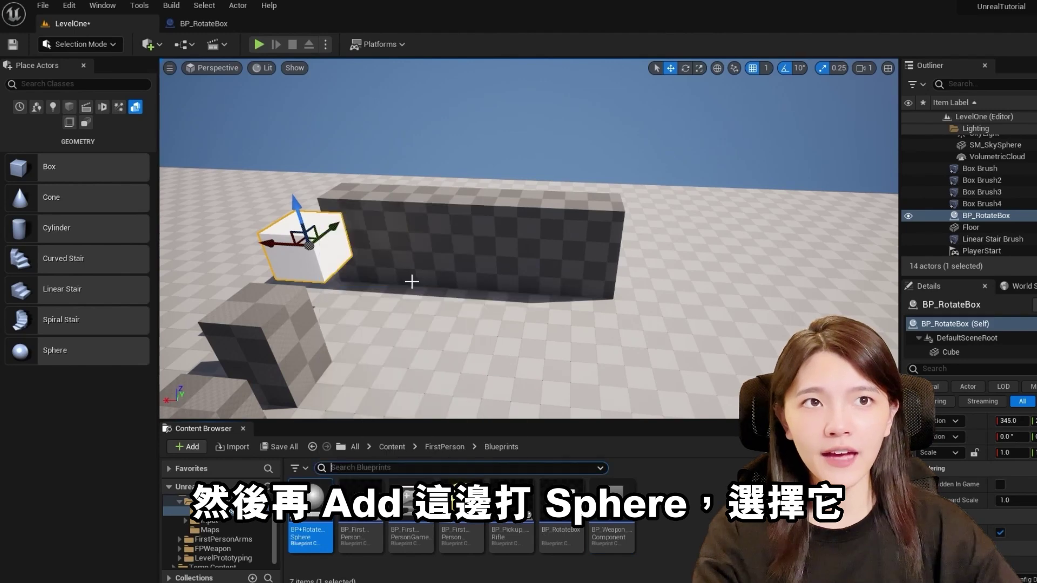
type("ere")
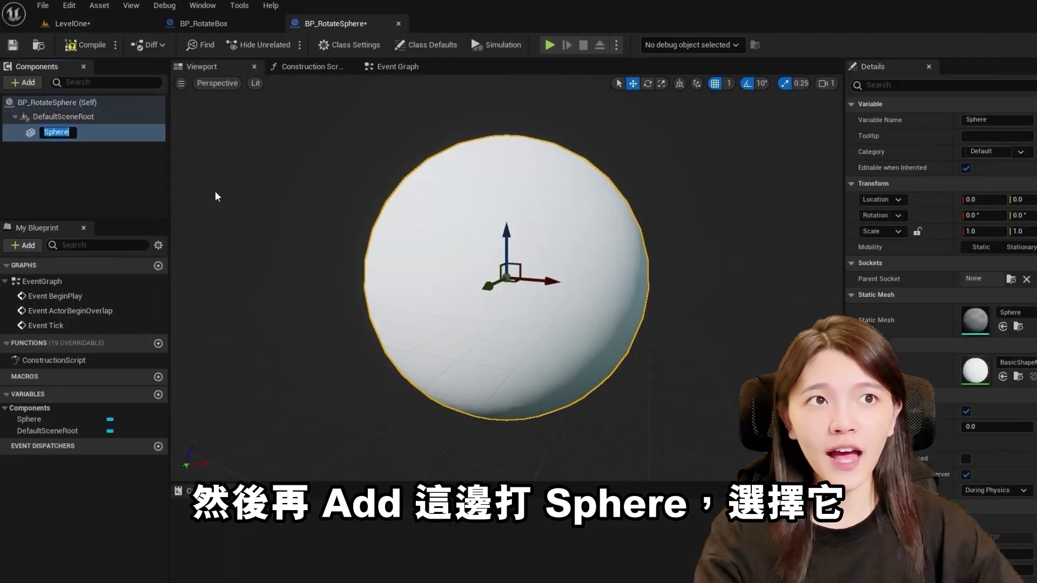
left_click(32, 118)
left_click(25, 82)
type("rotat")
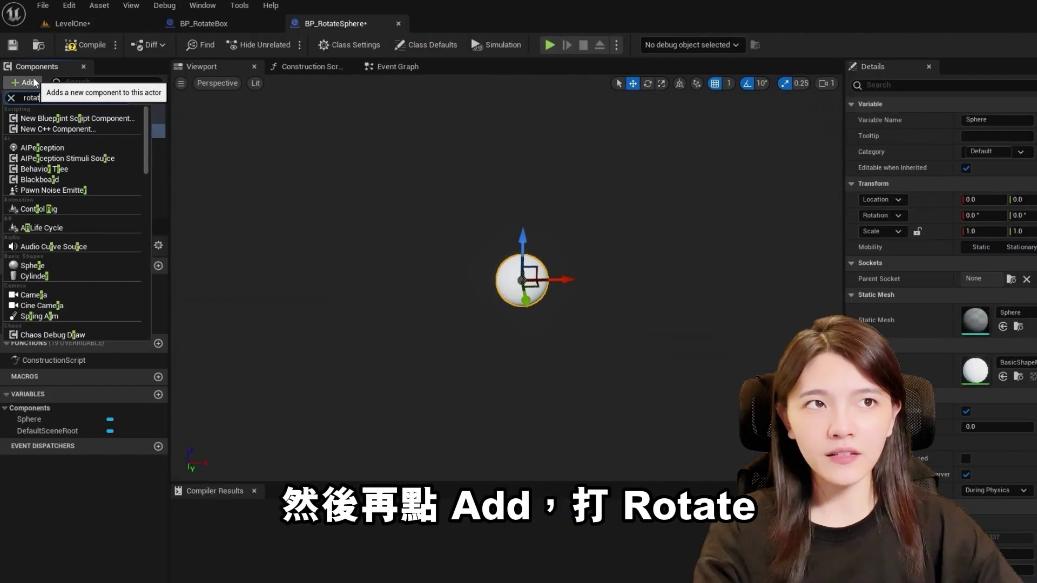
left_click(54, 119)
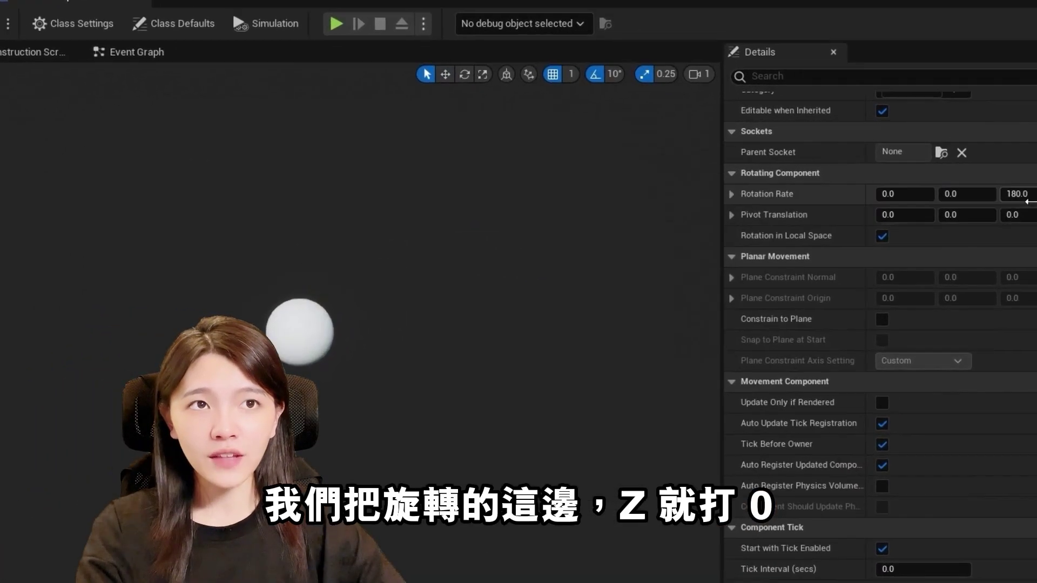
Set the rotation rate to X 90 and Z 0, then compile and save the Blueprint
left_click(957, 221)
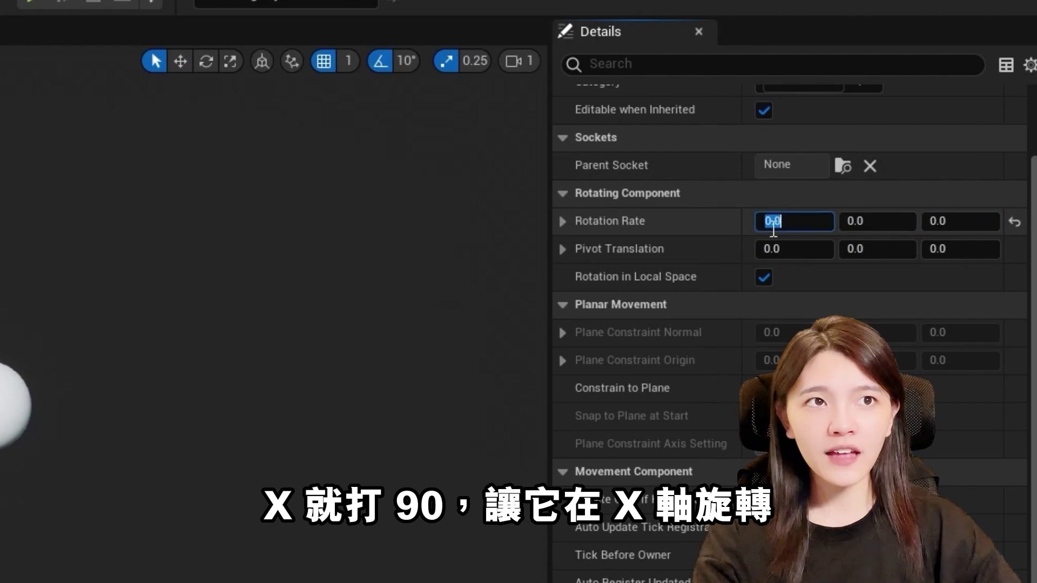
type("90")
key("Return")
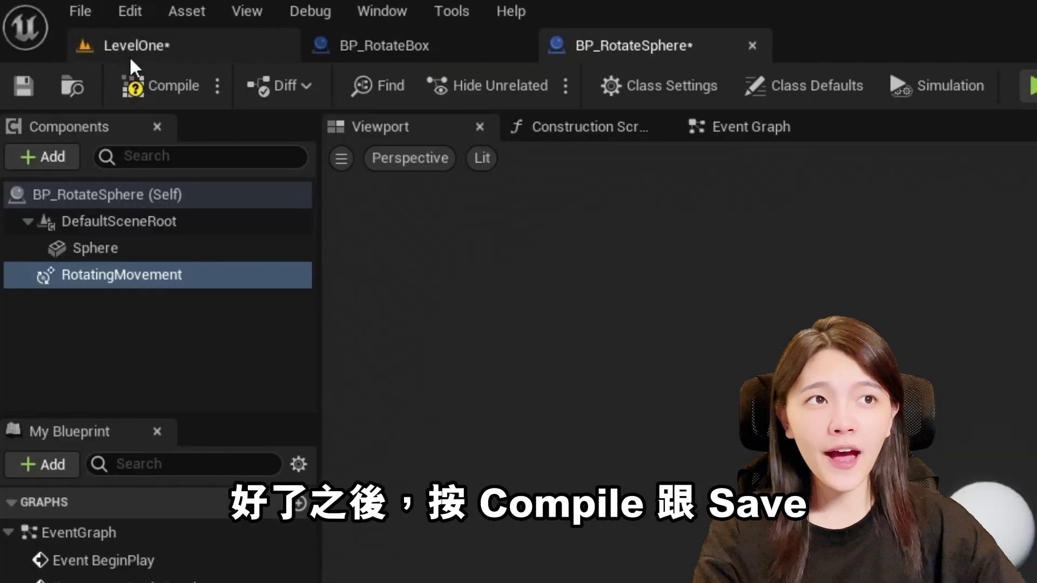
left_click(199, 87)
left_click(24, 85)
left_click(154, 53)
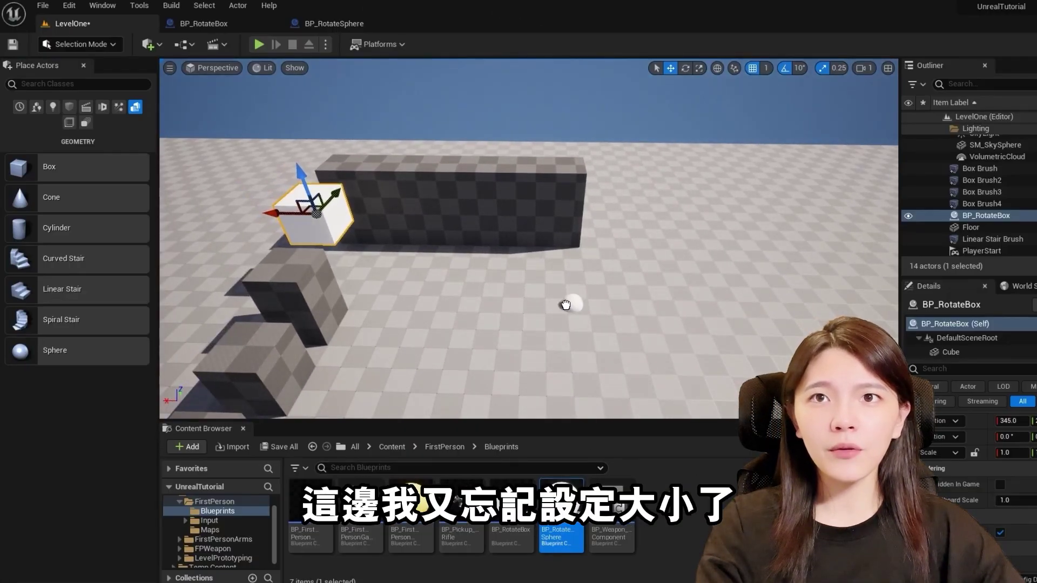
Select the placed sphere and reopen BP_RotateSphere to fix its size
left_click(556, 266)
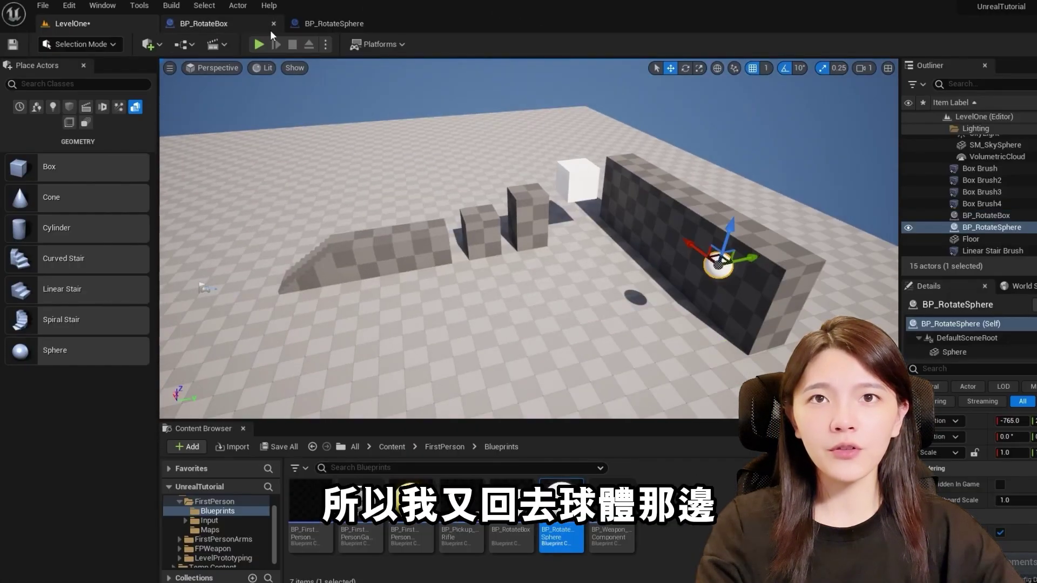
left_click(336, 26)
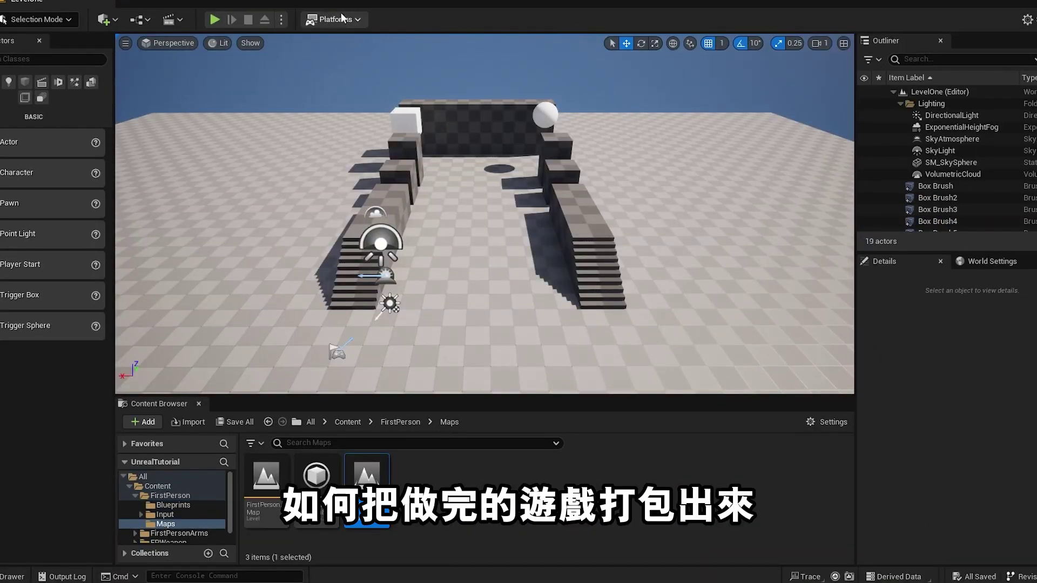
Package the project for Windows from the Platforms menu, confirming the output folder
left_click(342, 21)
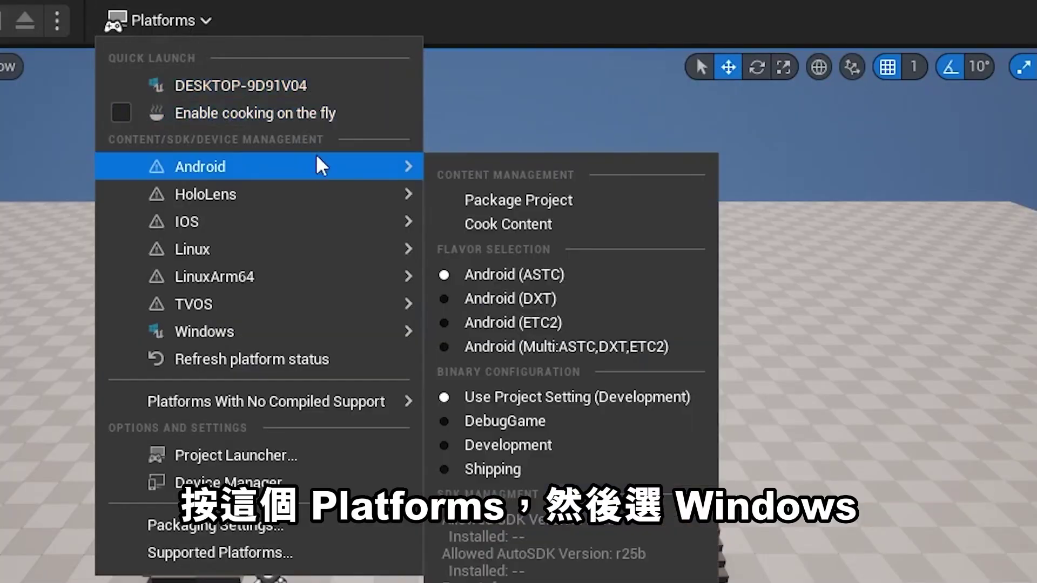
mouse_move(415, 130)
mouse_move(302, 337)
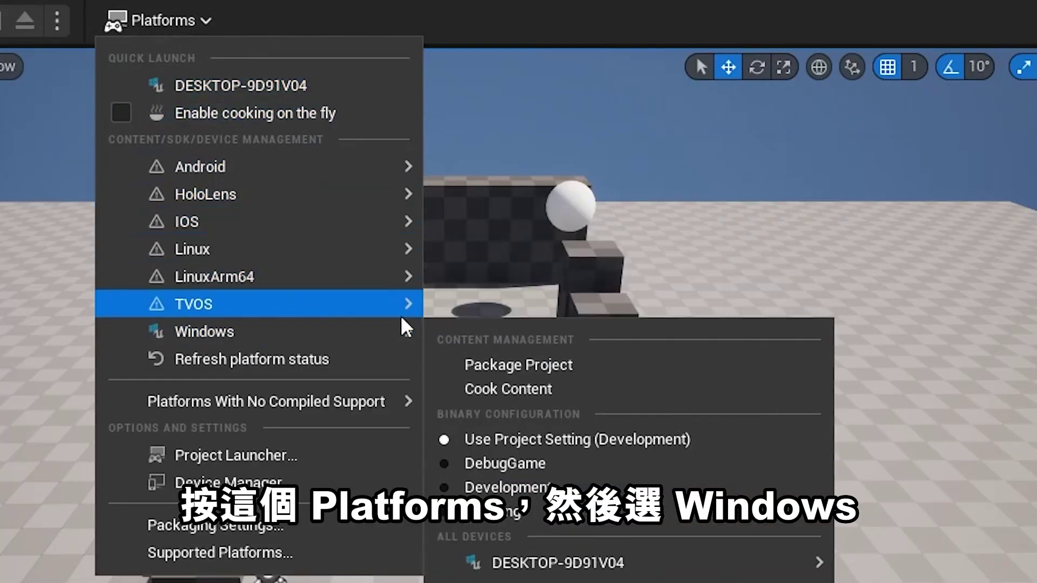
left_click(614, 378)
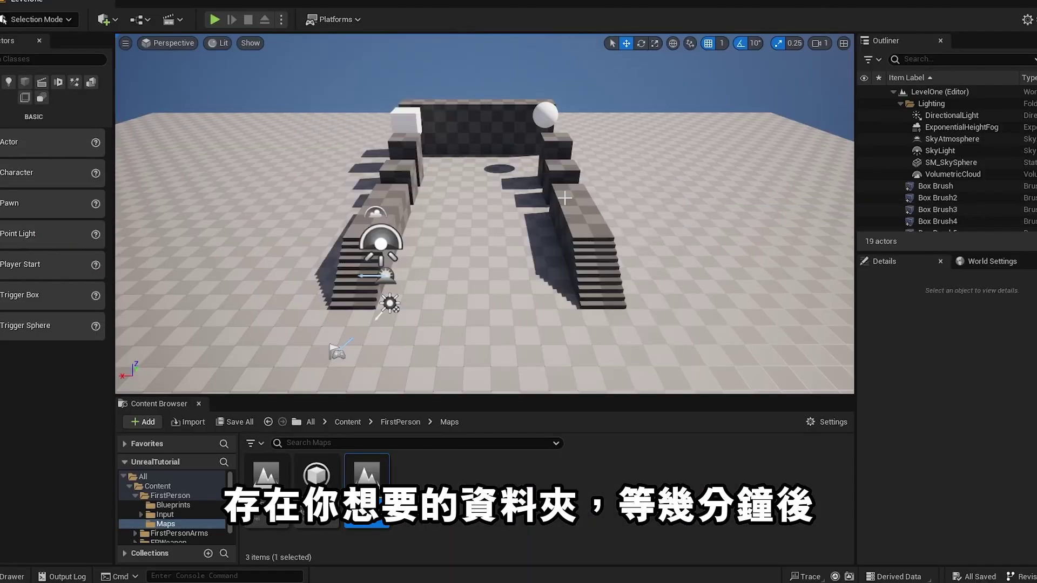
left_click(421, 271)
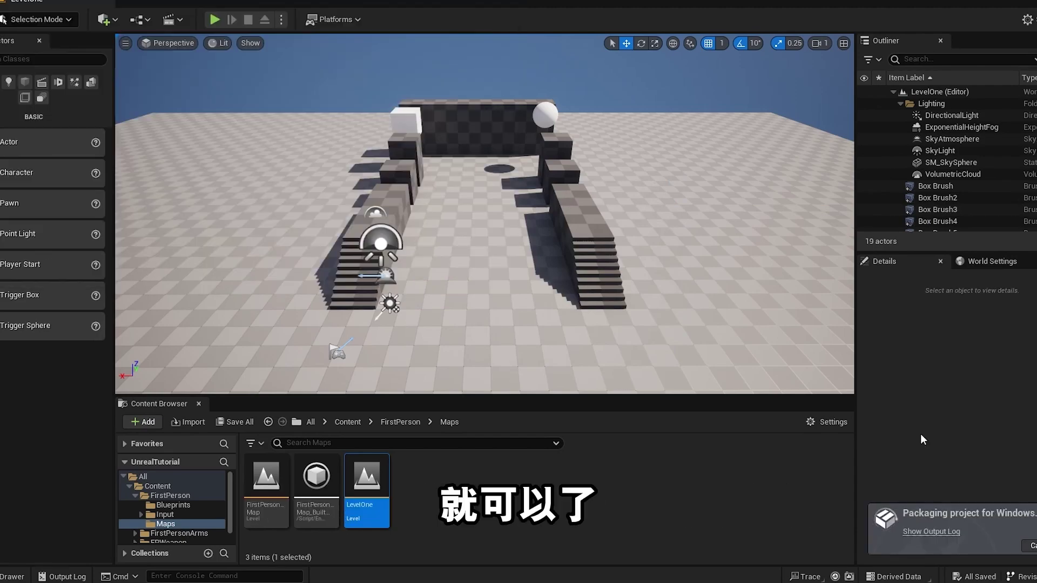